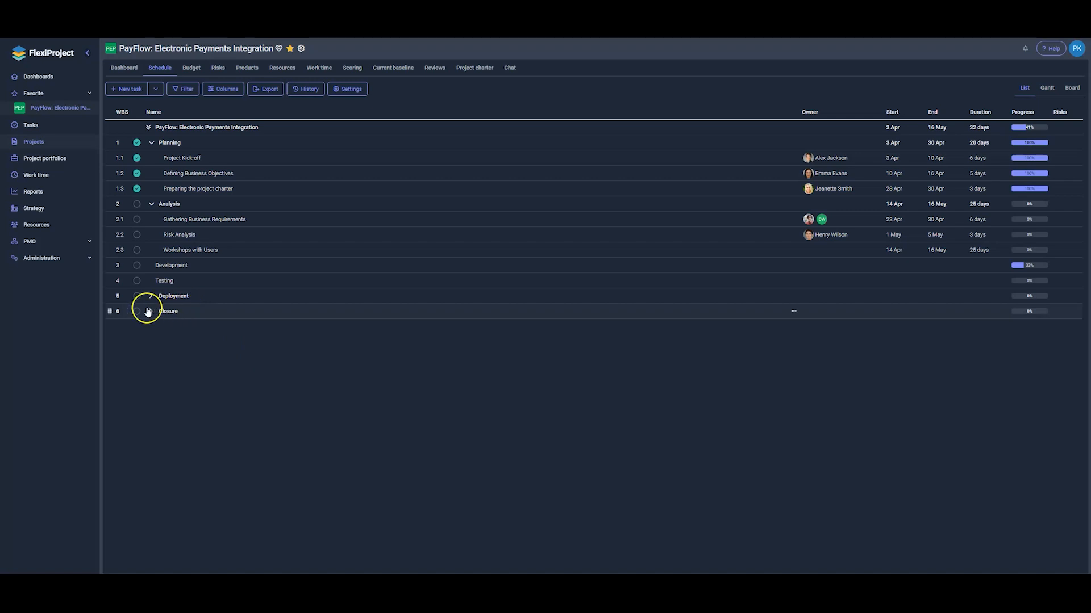
Enable the JIRA integration under FlexiProject's administration System settings
click(54, 264)
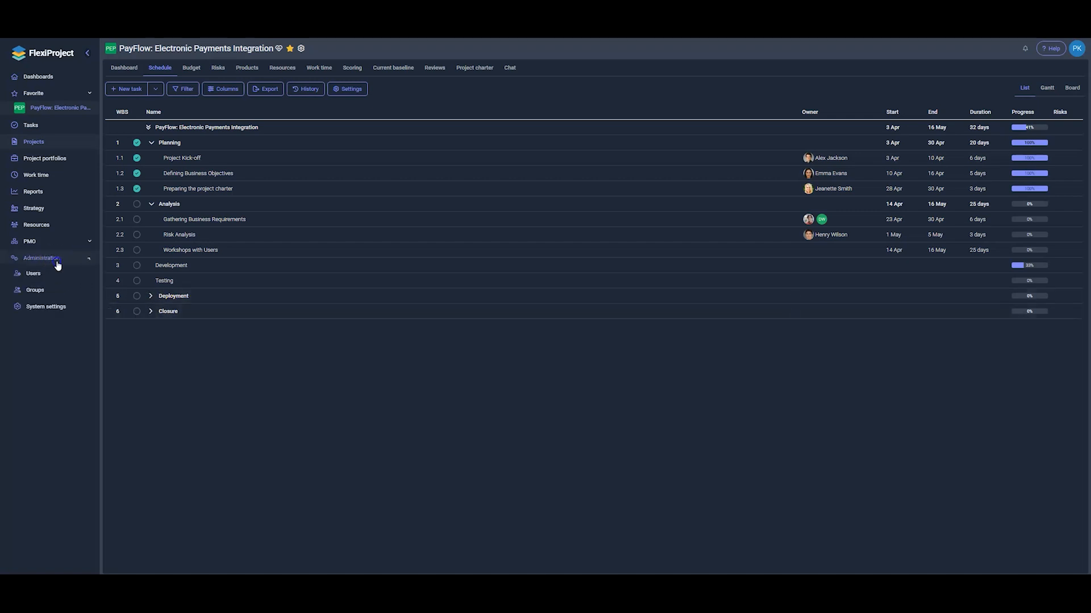
click(49, 312)
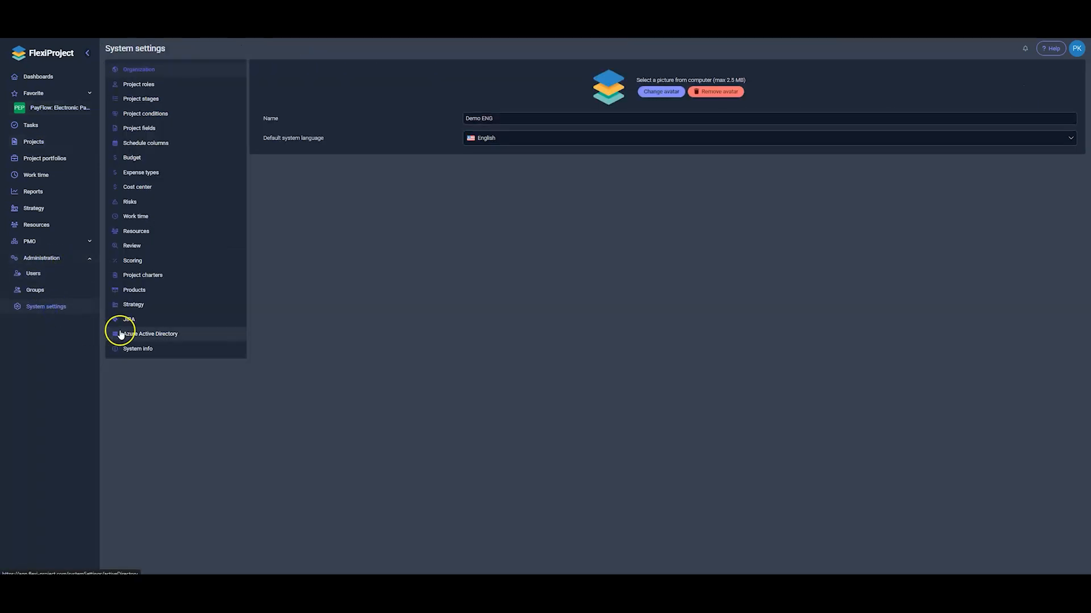
click(158, 322)
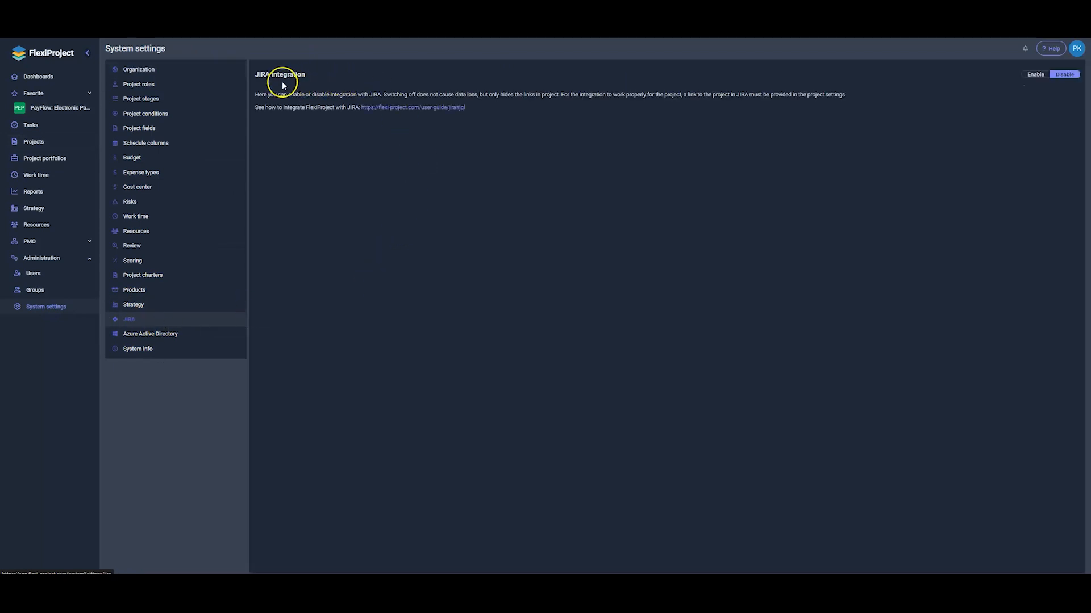
click(1033, 76)
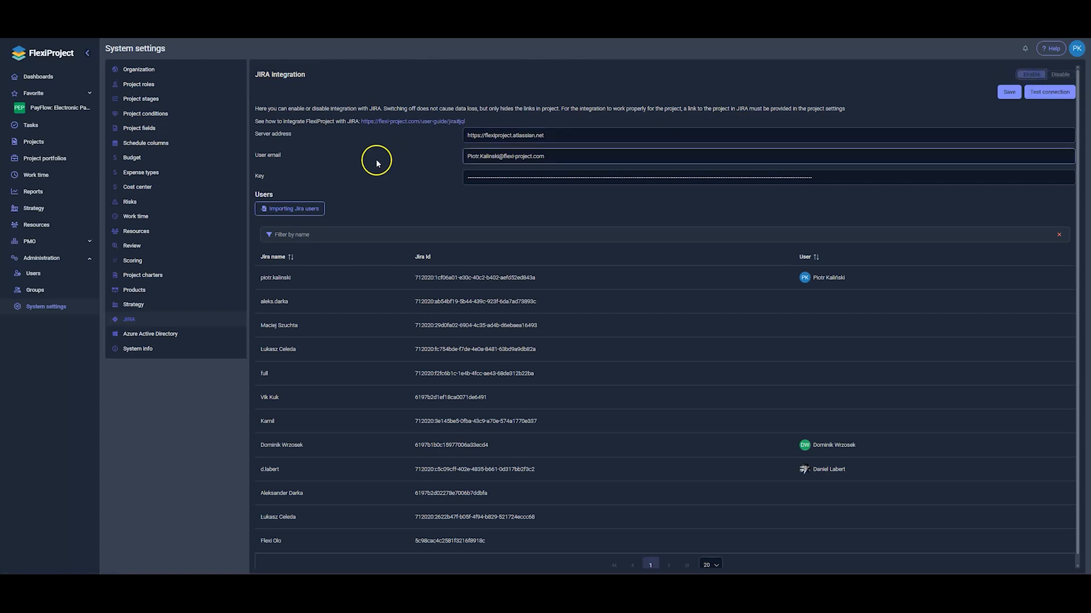
Check the Jira server address, user email and key entries in the integration settings
click(470, 136)
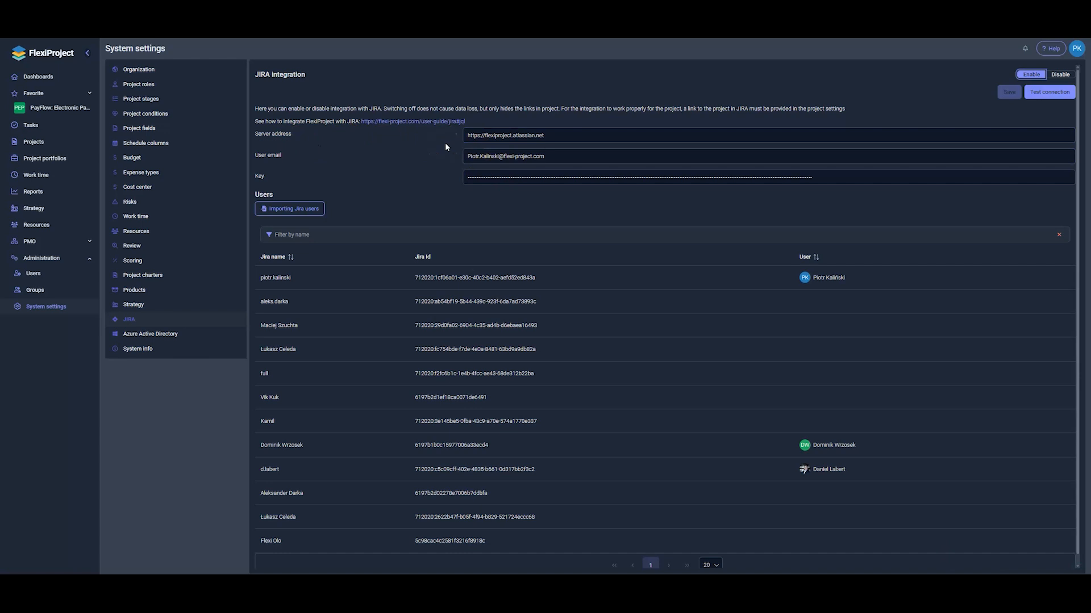
click(468, 137)
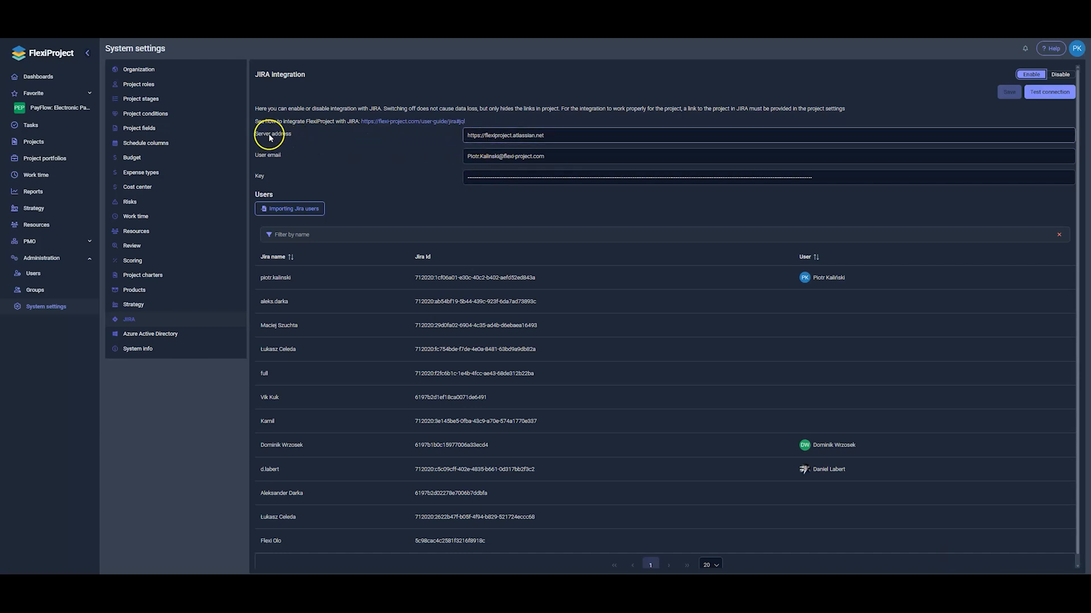
key(Tab)
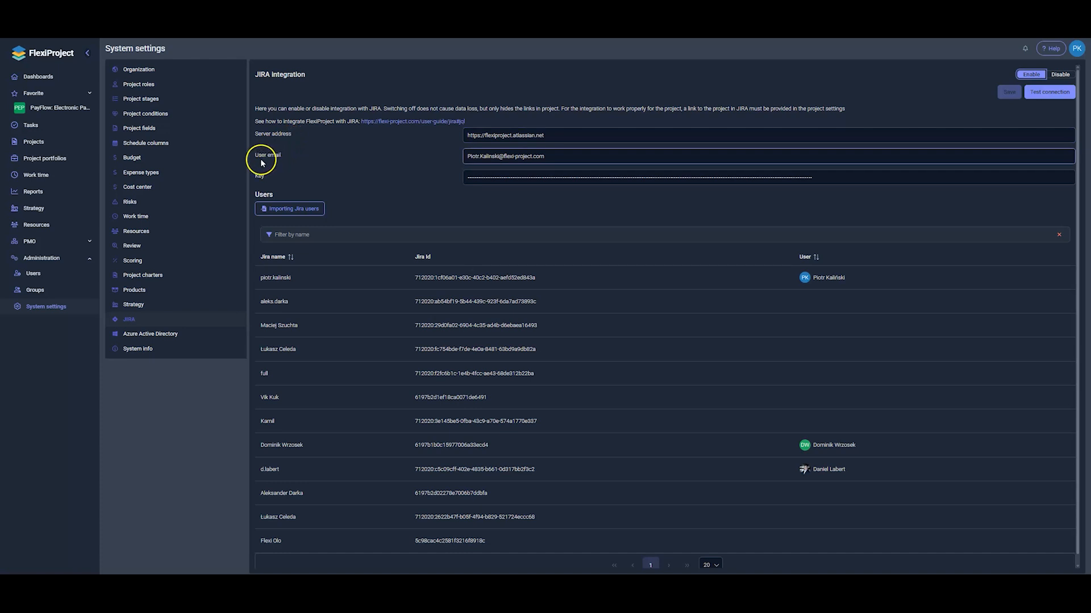
key(Tab)
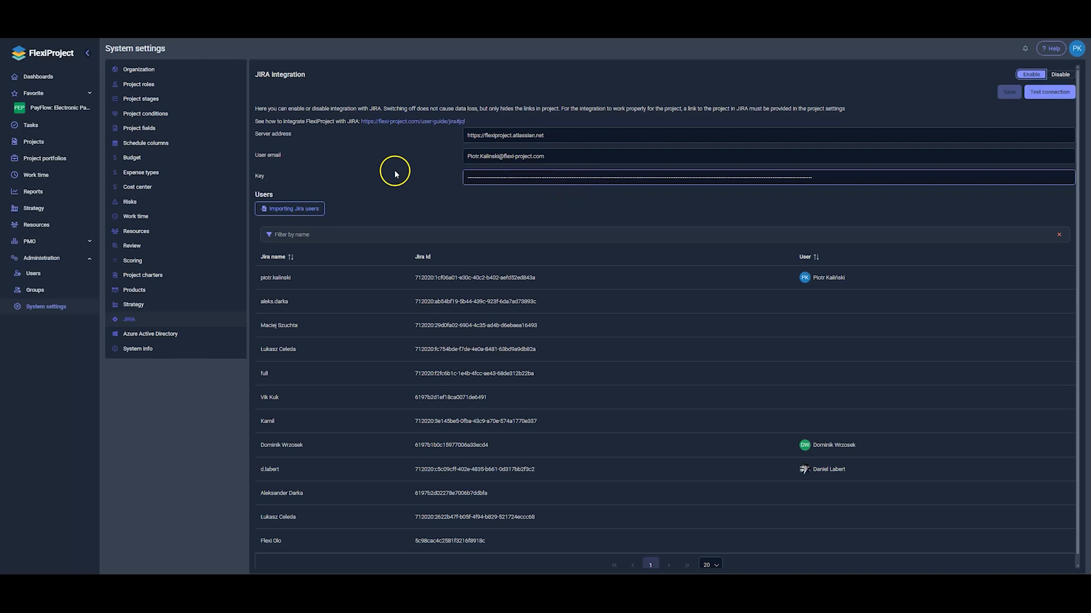
key(shift+Tab)
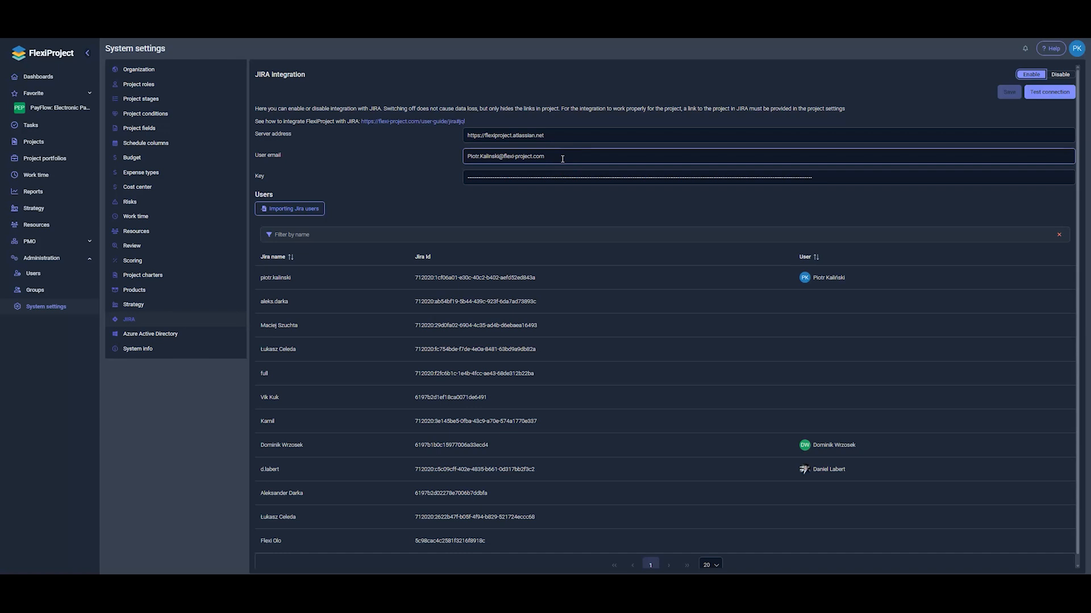
click(556, 155)
click(485, 138)
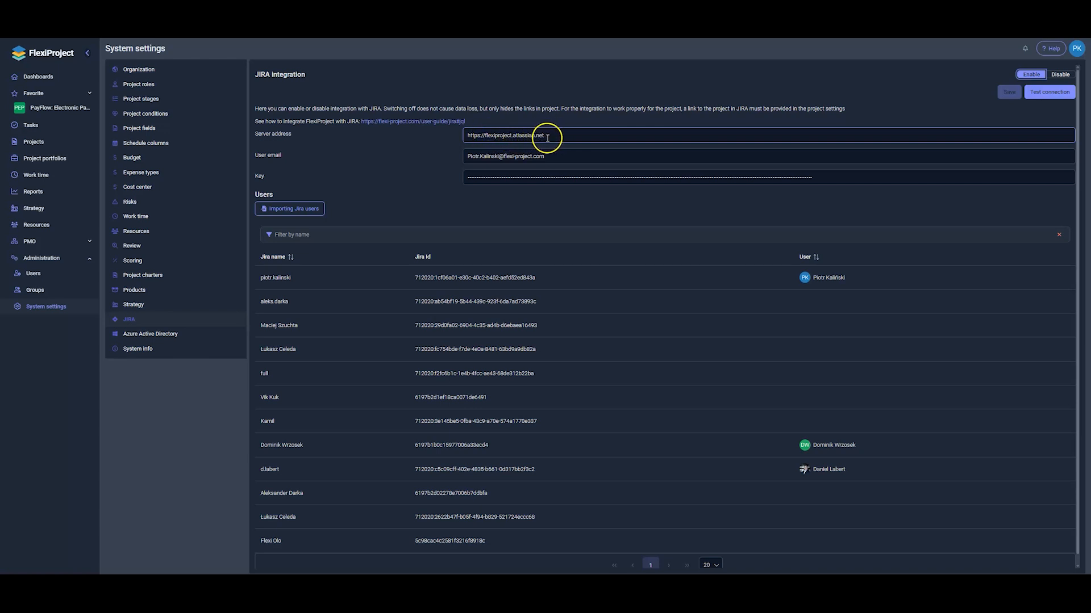
key(Tab)
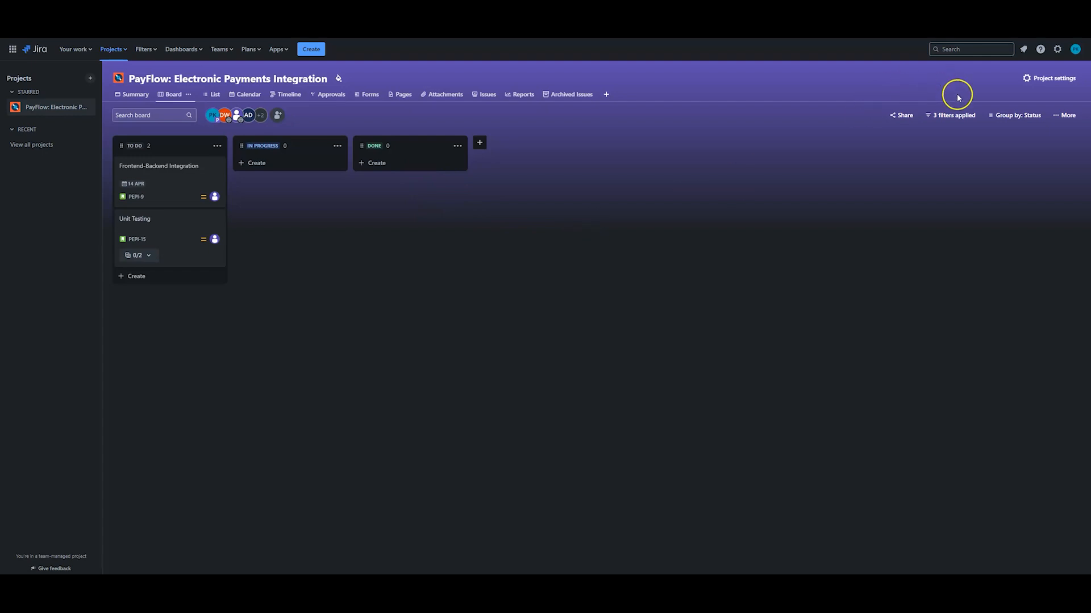
Go to Atlassian account settings from Jira's gear menu
click(1056, 50)
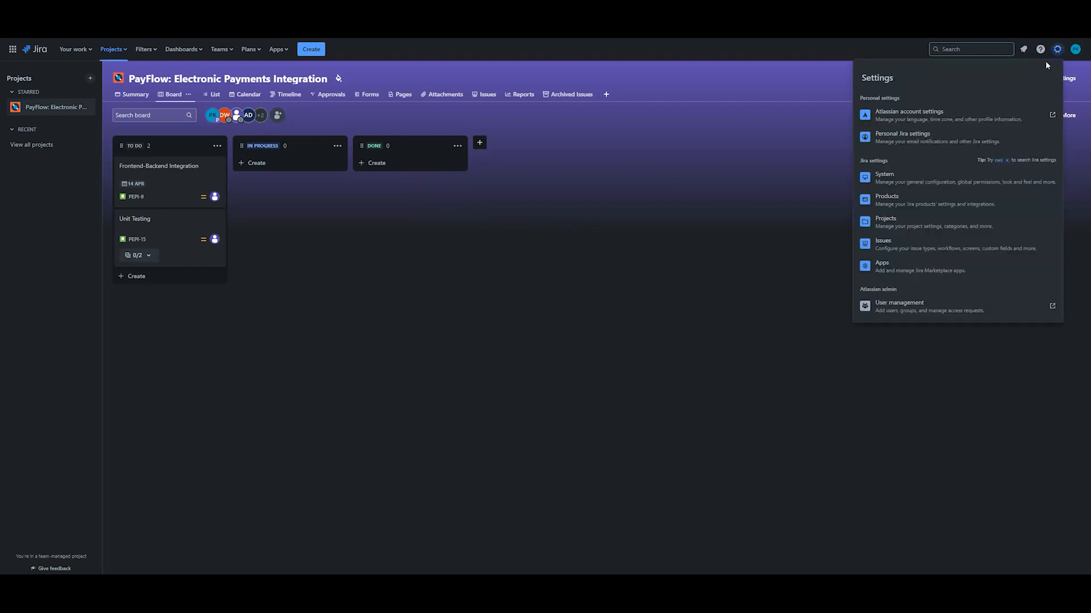
click(925, 115)
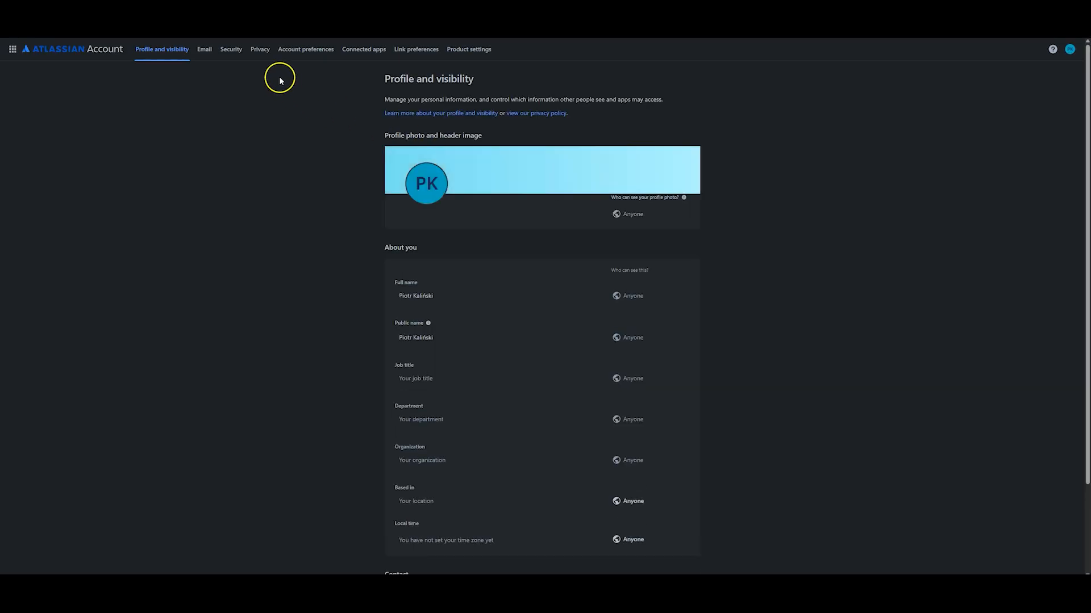
Under Security, create a classic API token test_api expiring 12/31/2025 and copy it
click(231, 53)
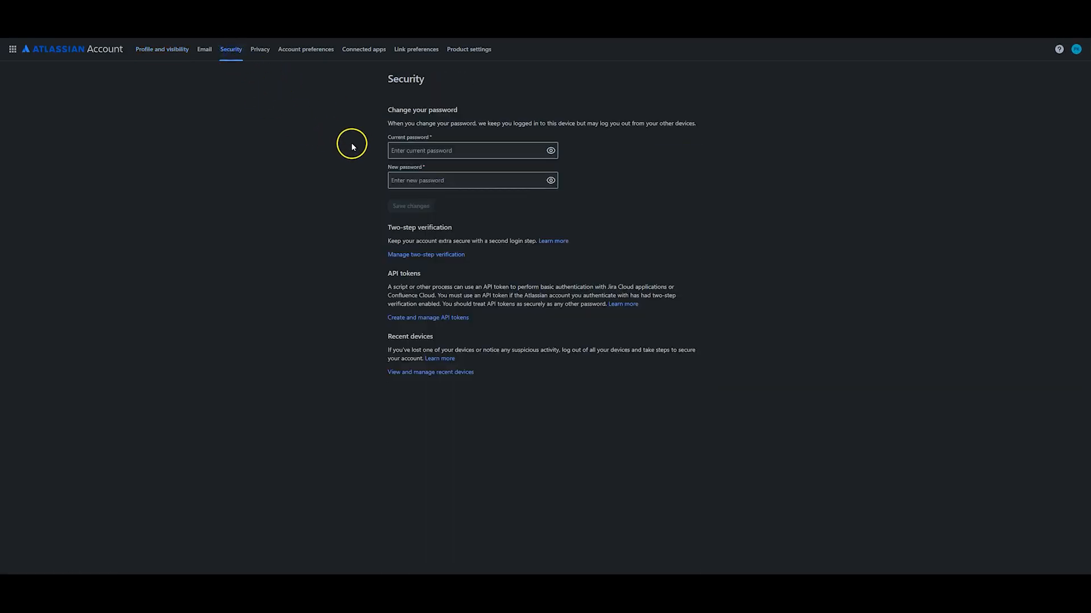
click(414, 317)
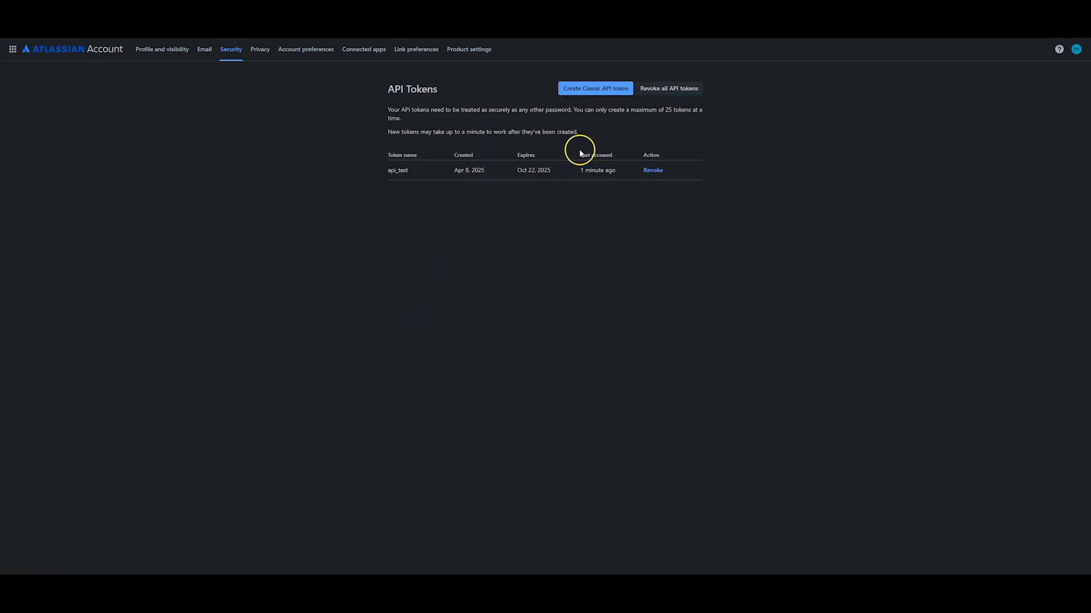
click(584, 95)
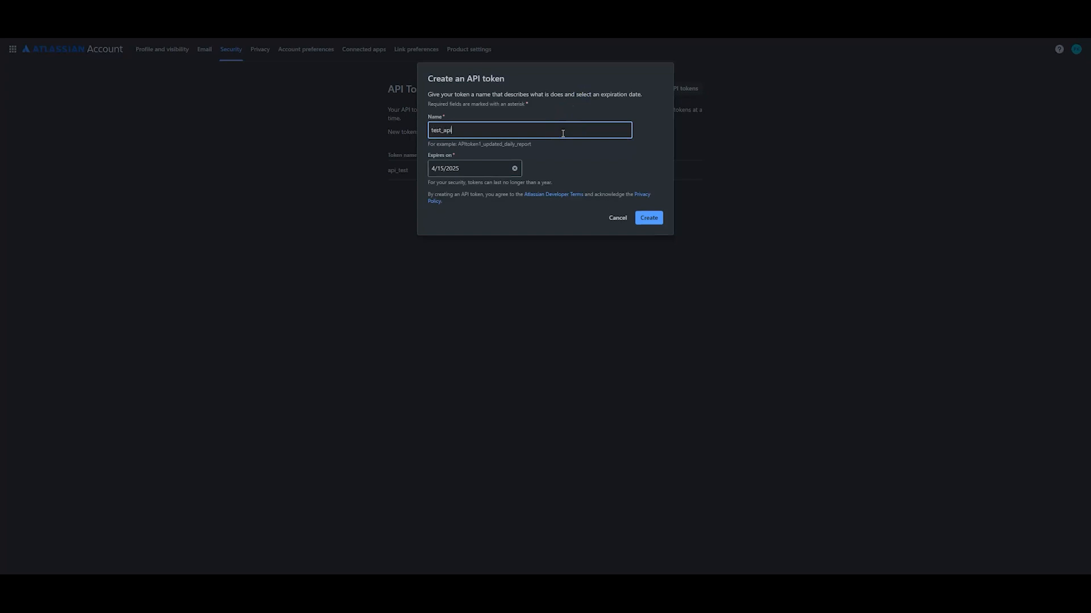
click(475, 170)
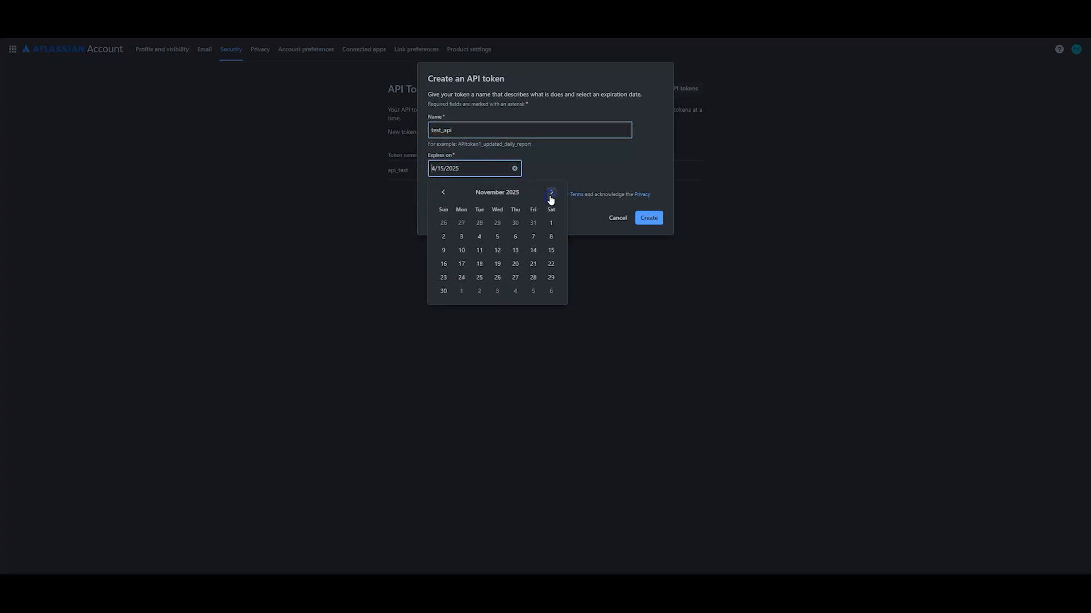
click(497, 277)
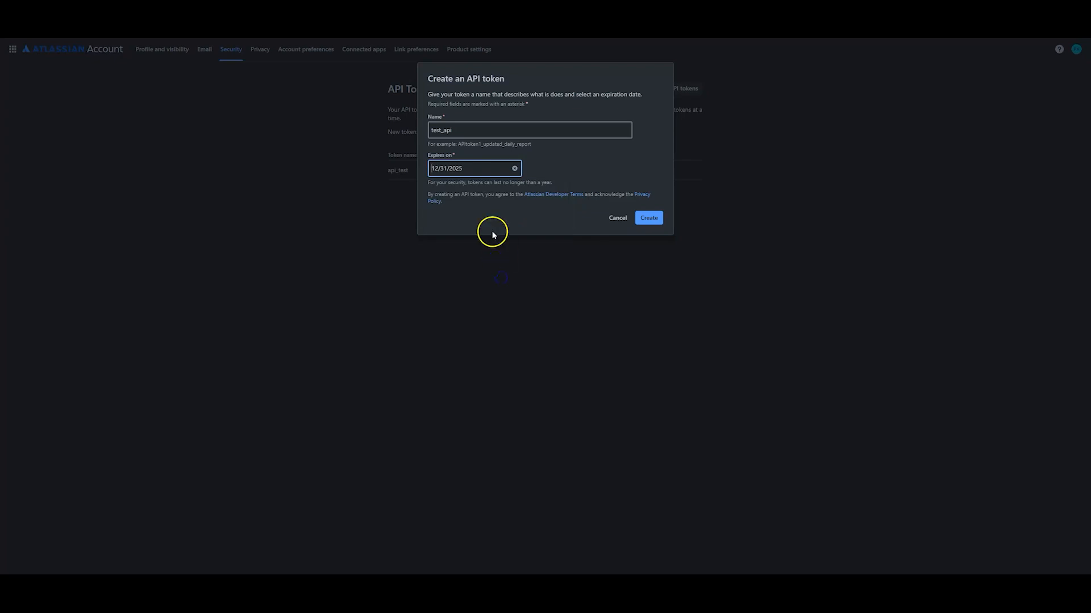
click(650, 223)
click(639, 136)
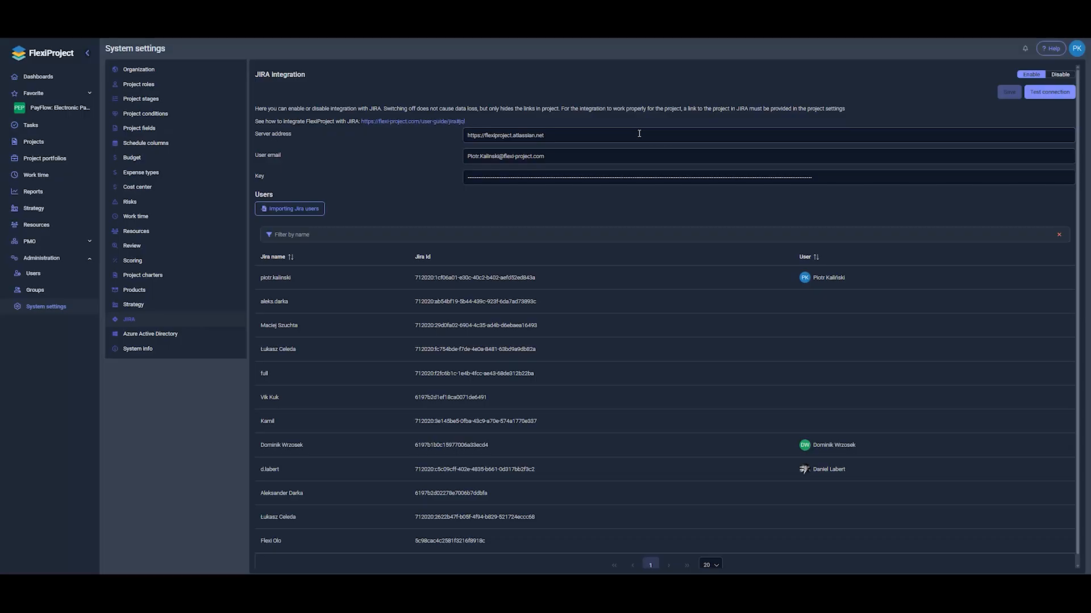
Replace the Jira Key with the pasted API token, save, and test the connection
double_click(560, 180)
key(ctrl+v)
click(1007, 94)
click(1048, 92)
click(1003, 305)
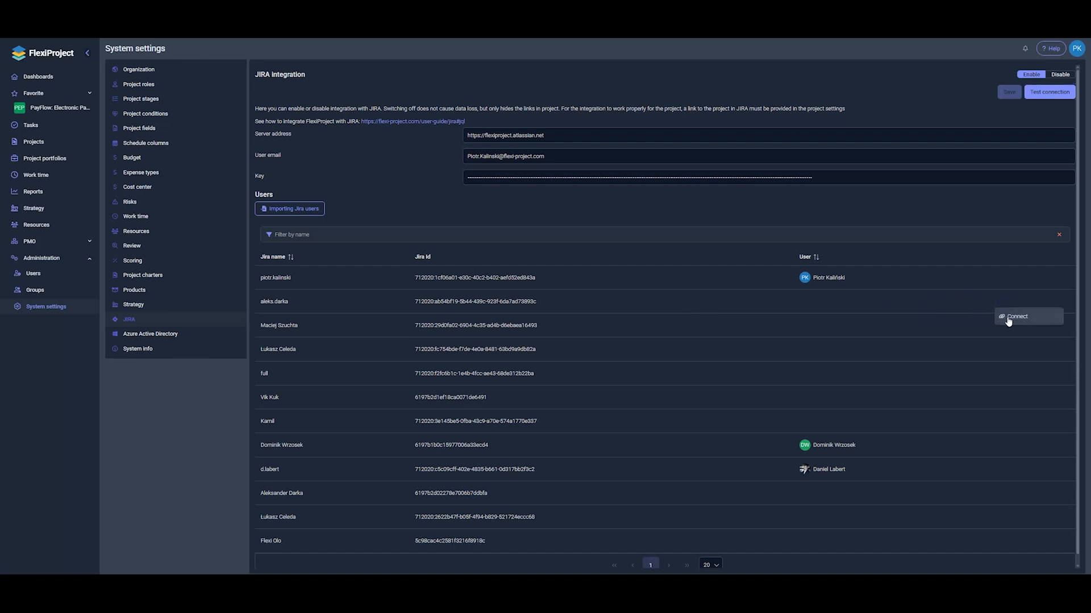
click(1012, 314)
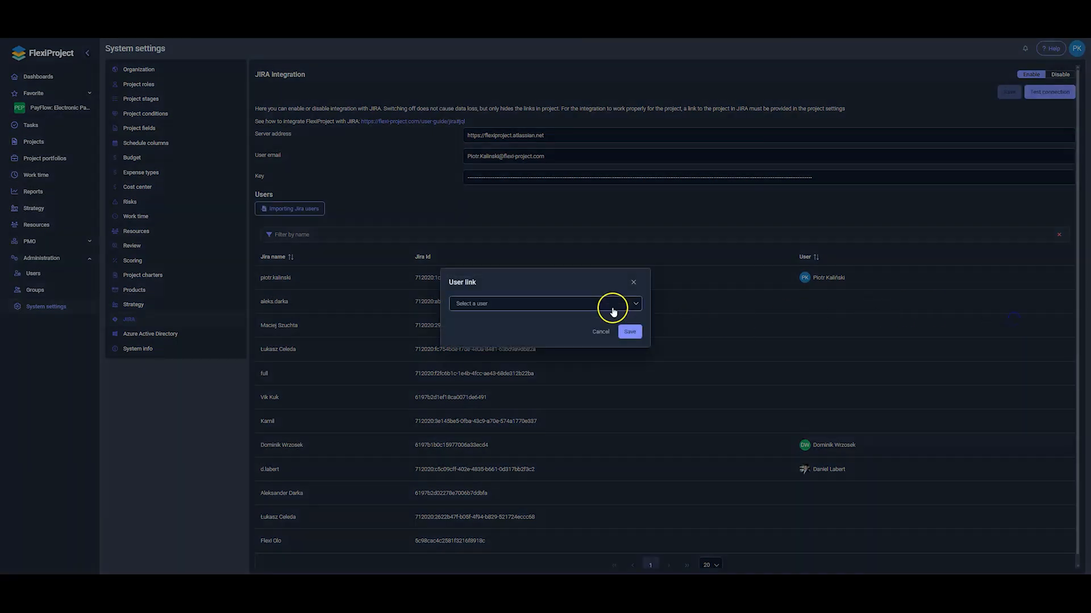
click(612, 310)
scroll(546, 377, down, 2)
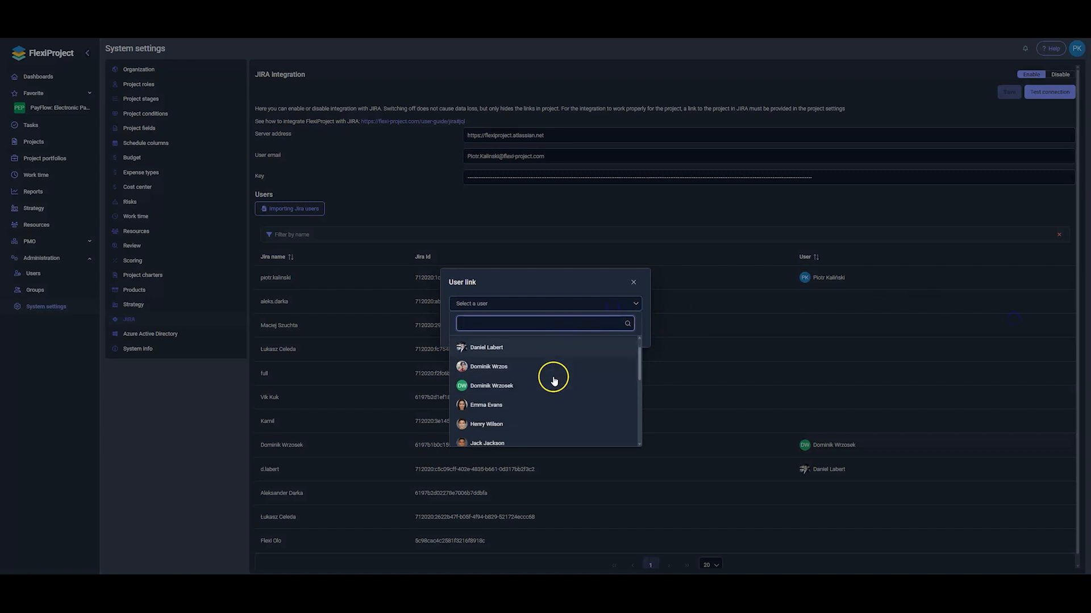
scroll(545, 377, down, 5)
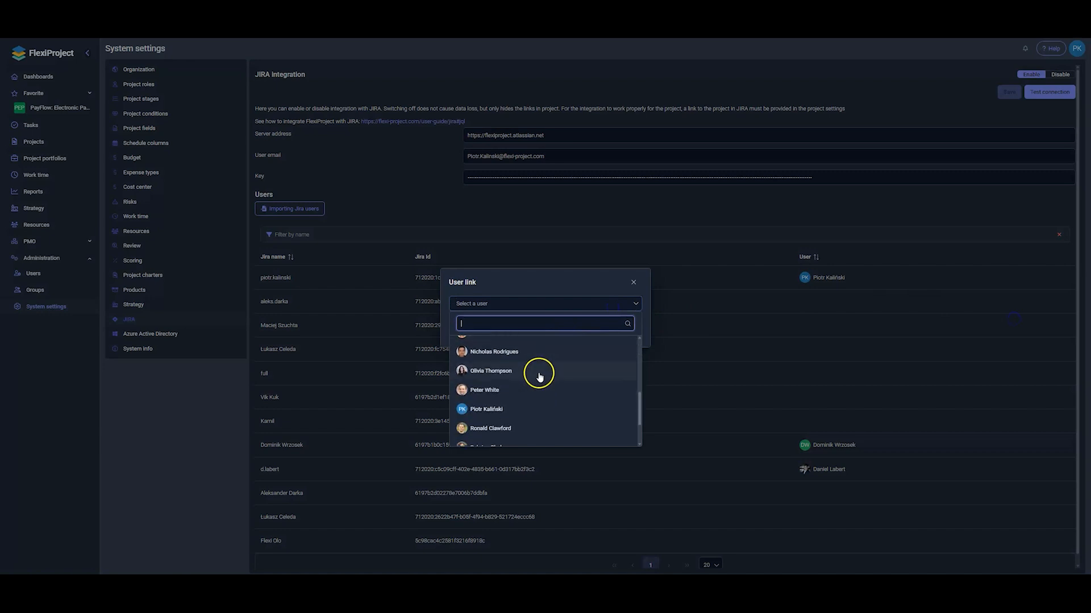
scroll(568, 363, up, 1)
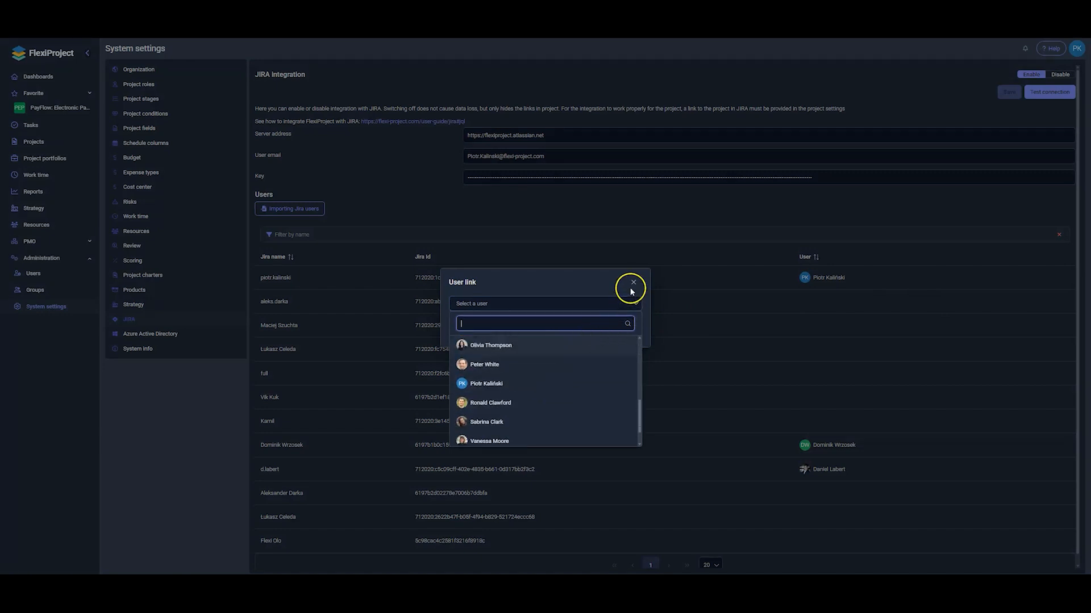
click(632, 284)
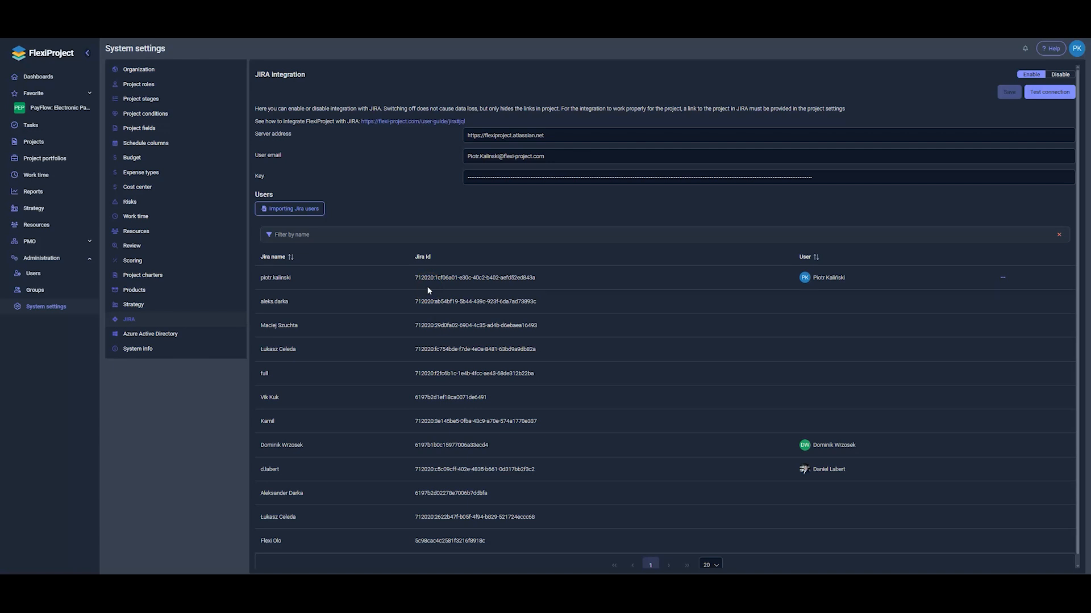
Open the PayFlow: Electronic Payments Integration project and start its JIRA connection from schedule Settings
click(40, 148)
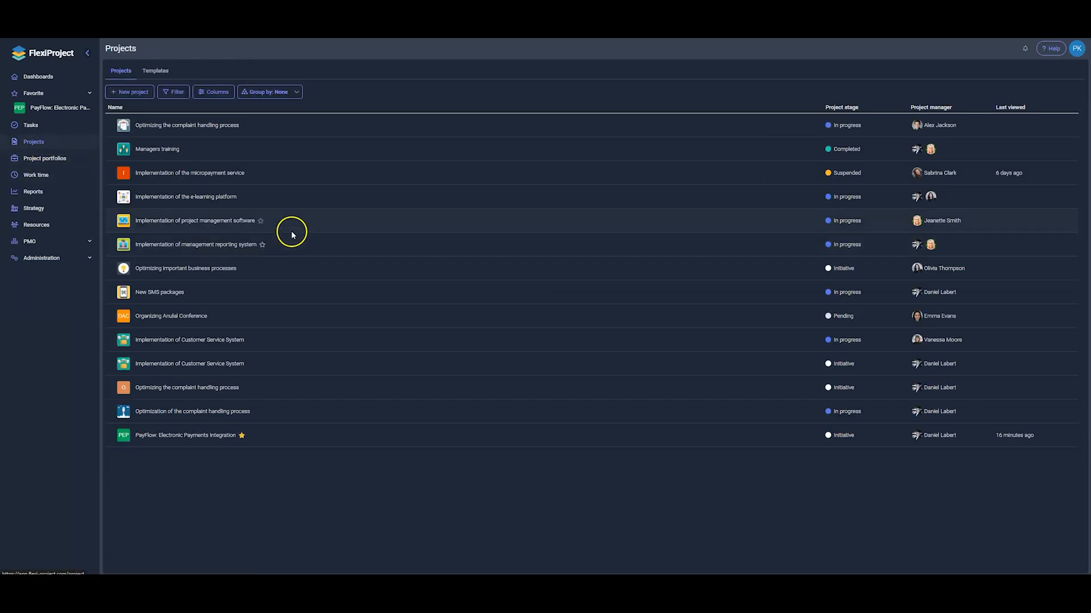
click(212, 438)
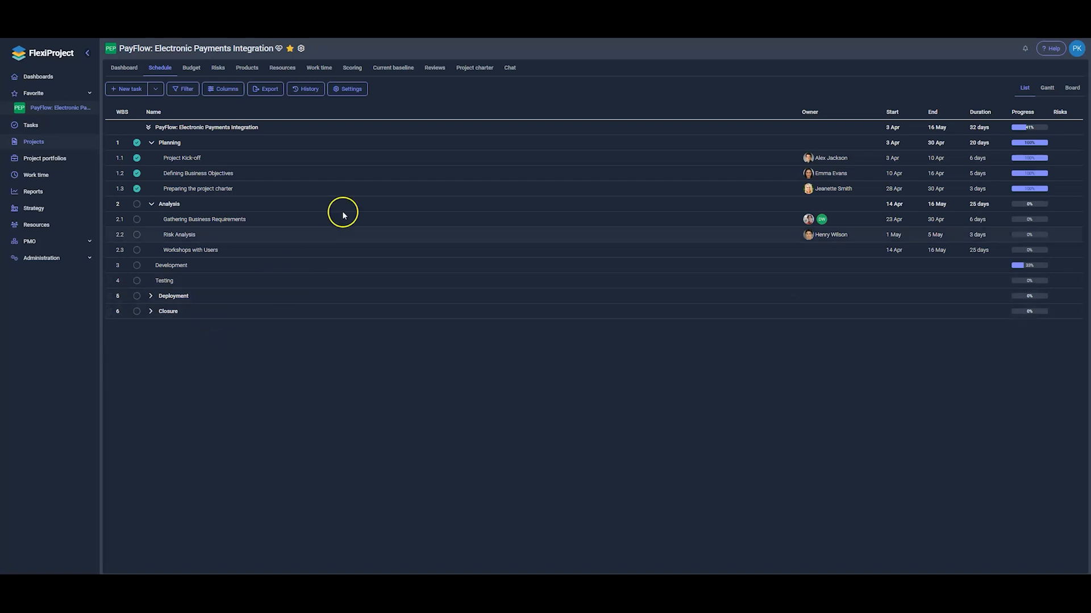
click(360, 97)
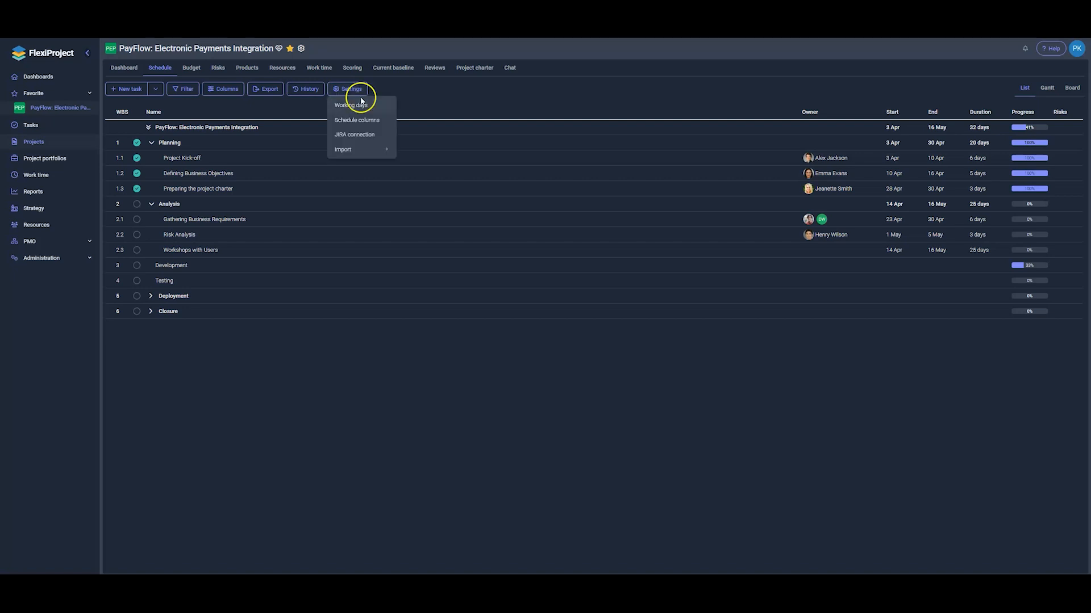
click(361, 140)
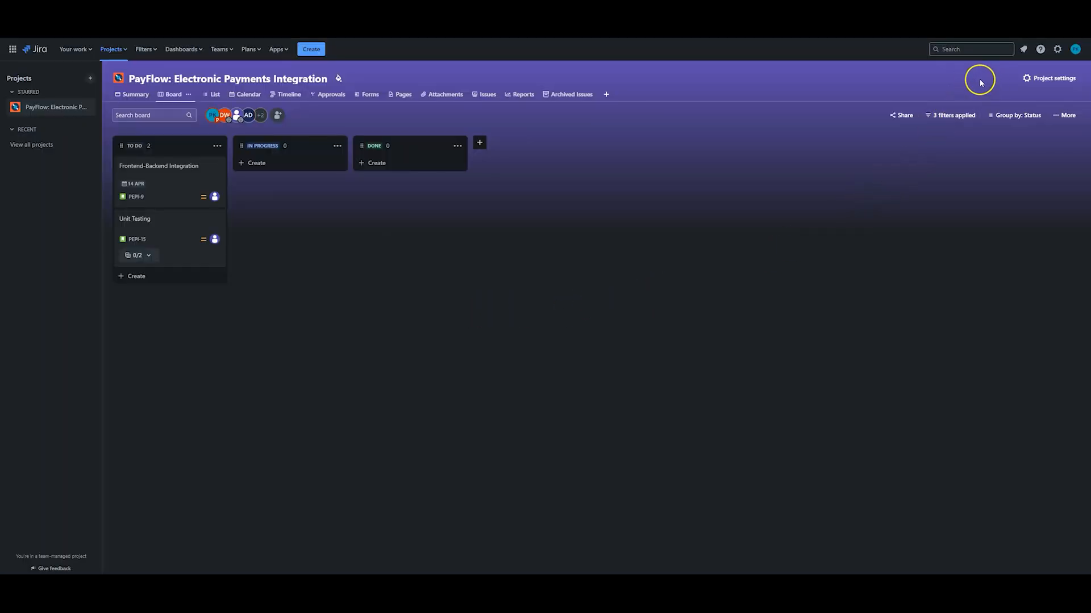
Find and select the project key PEPI on Jira's Project settings Details page
click(1039, 86)
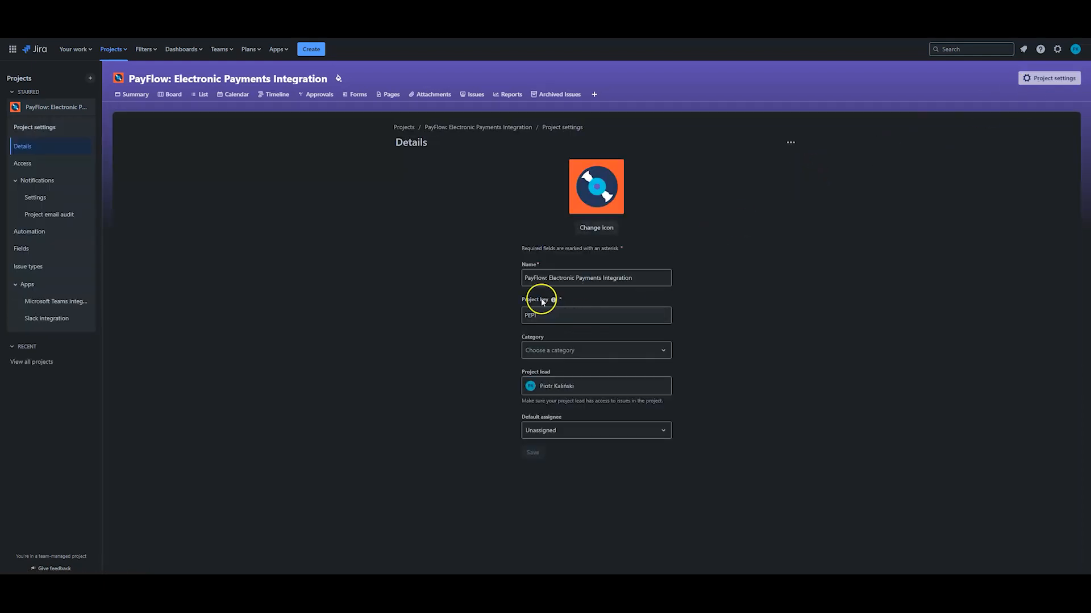
click(586, 314)
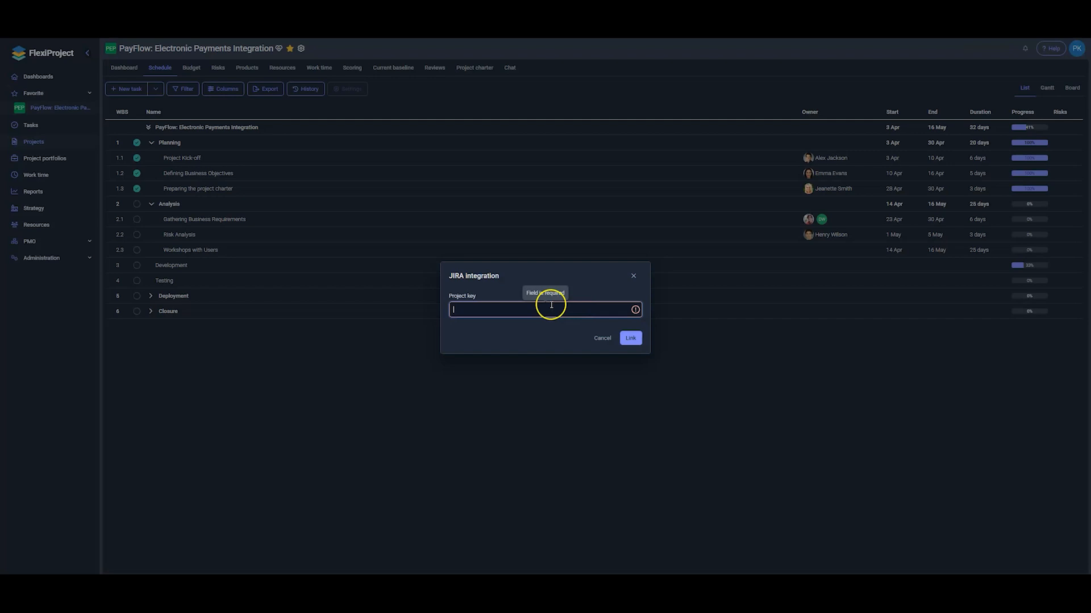
Link the schedule to the Jira project with key PEPI
click(519, 307)
text(PEPI)
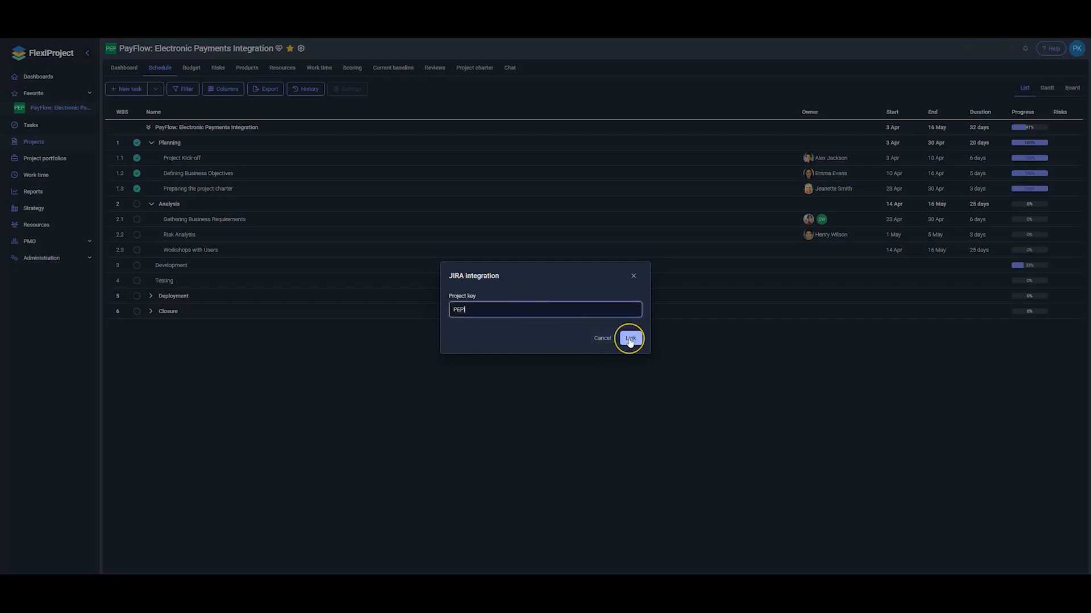
click(629, 340)
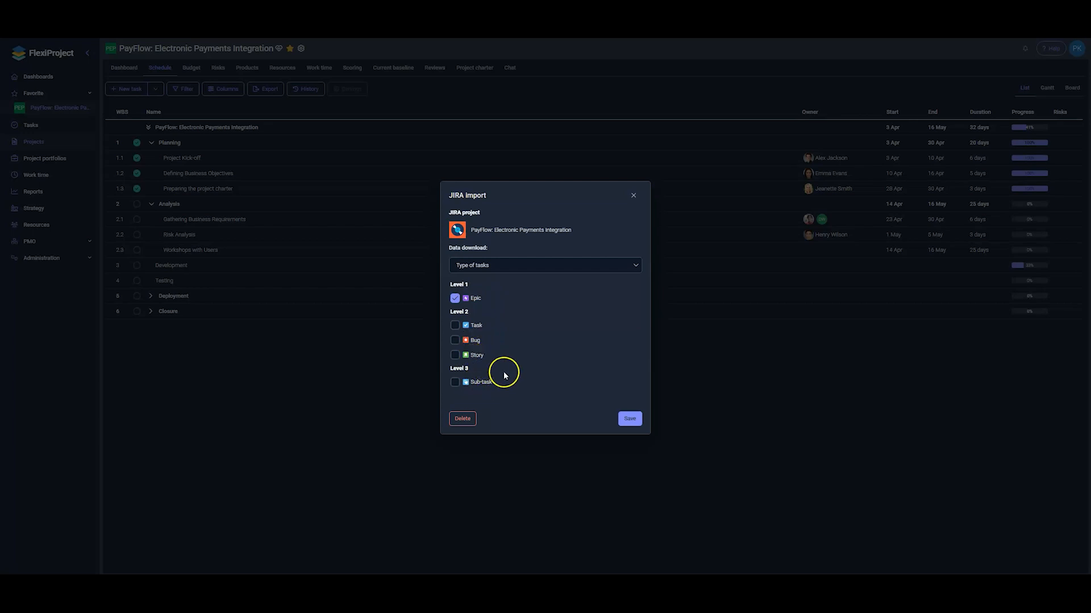
Add Task and Sub-task to the Jira import types alongside Epic, leaving Bug out, and save
click(454, 325)
click(455, 381)
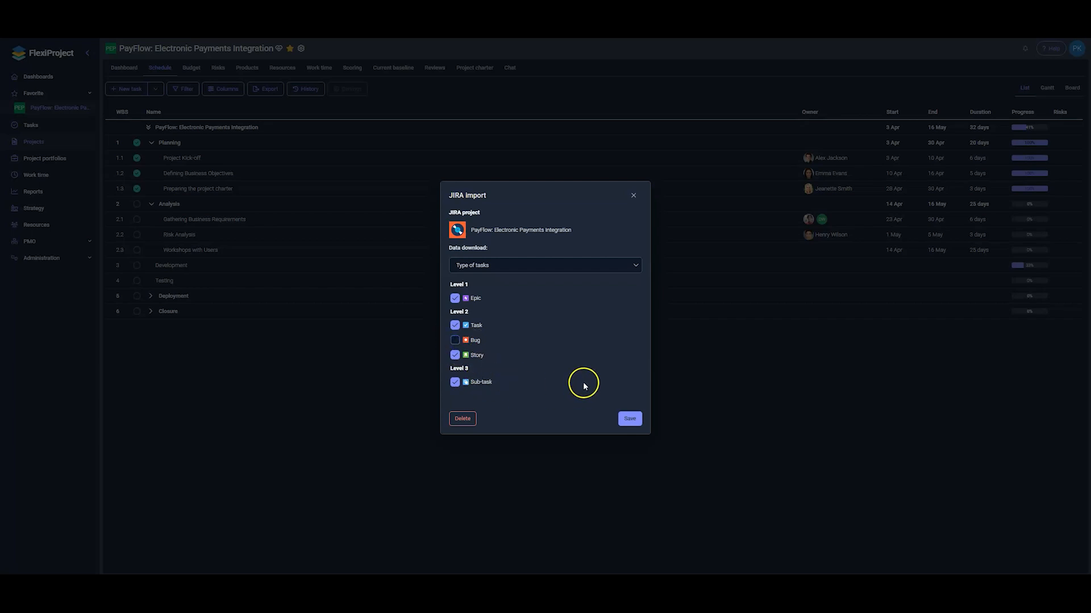
click(630, 420)
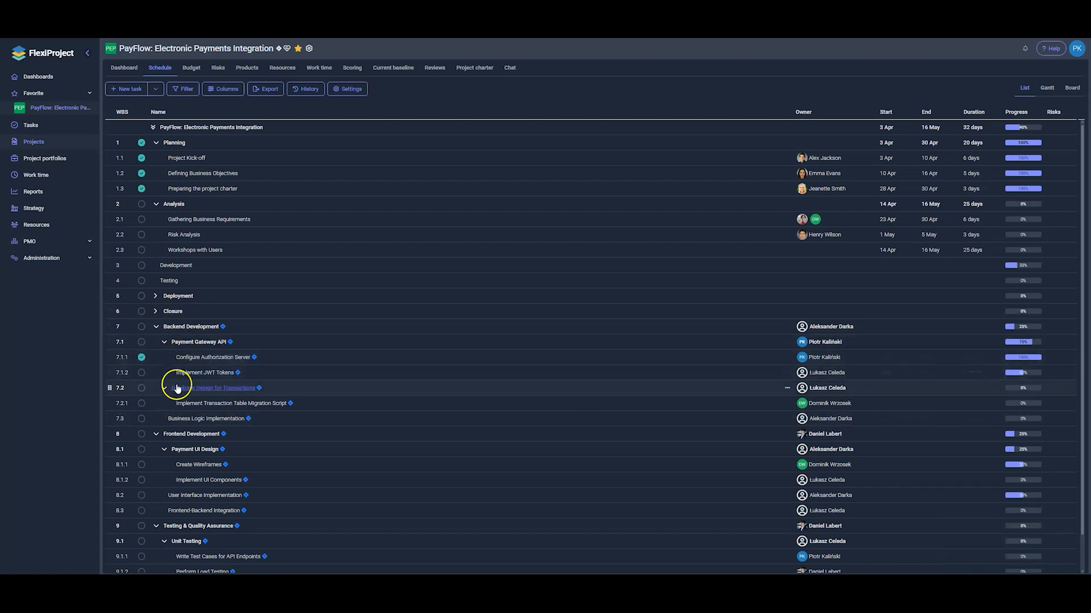
Collapse Payment Gateway API, Database Design, Frontend Development, Unit Testing and Backend Development rows
click(164, 342)
click(164, 358)
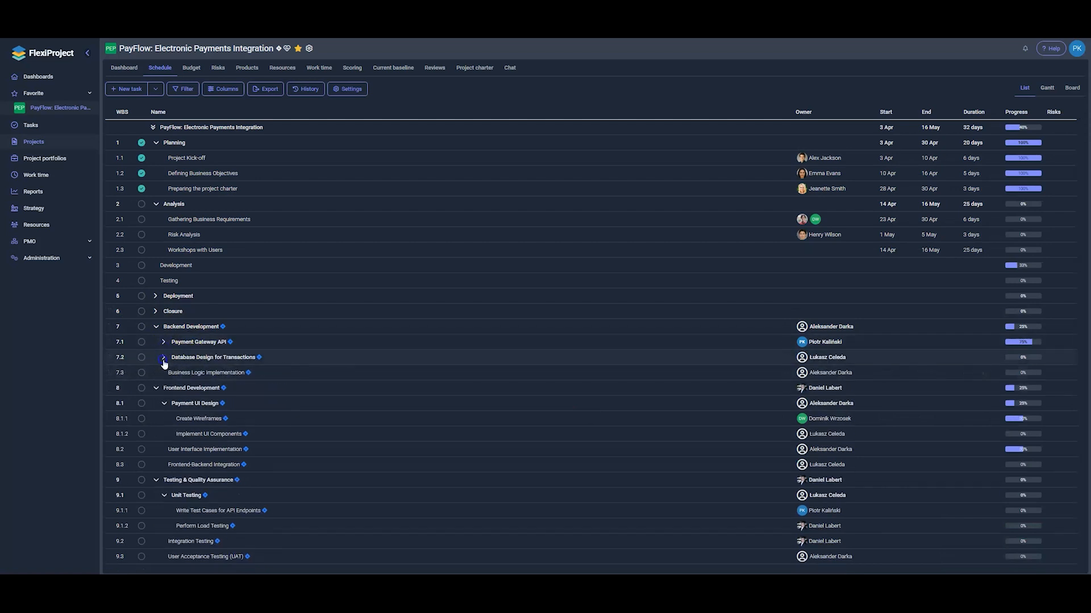
click(156, 388)
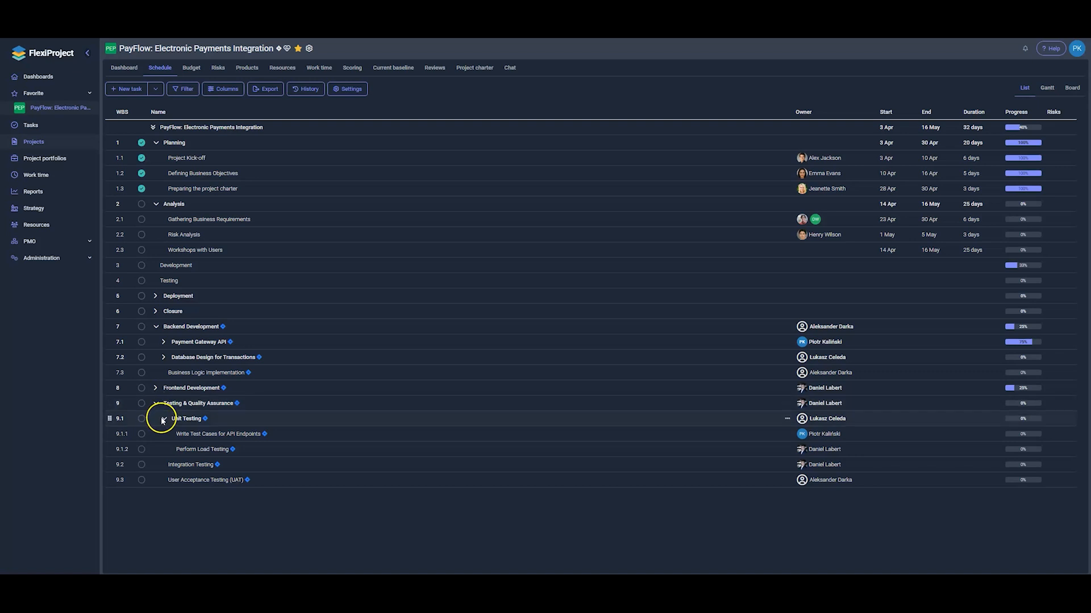
click(164, 419)
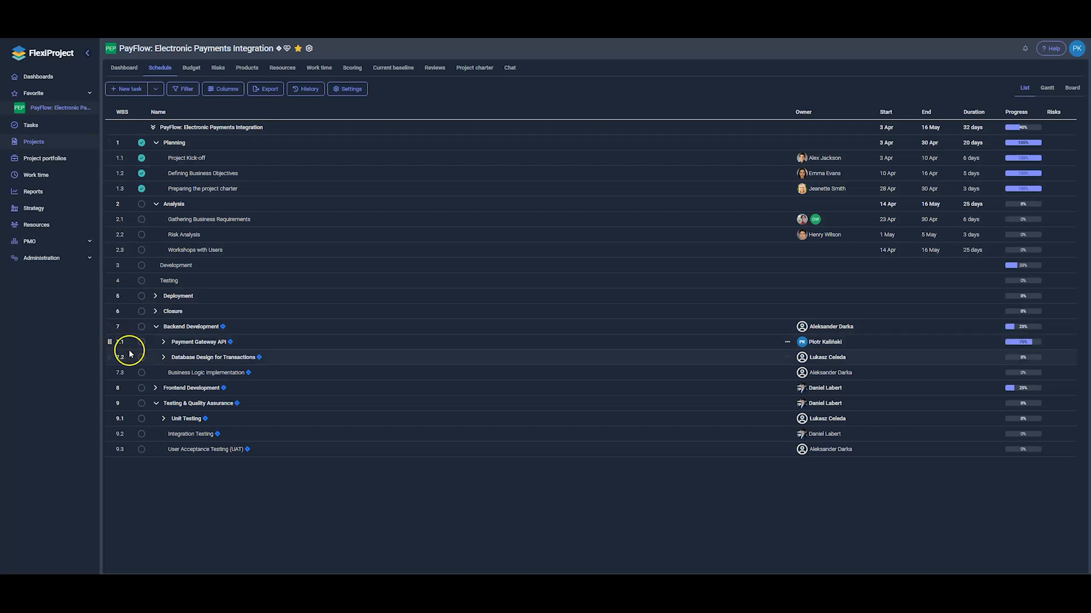
click(163, 358)
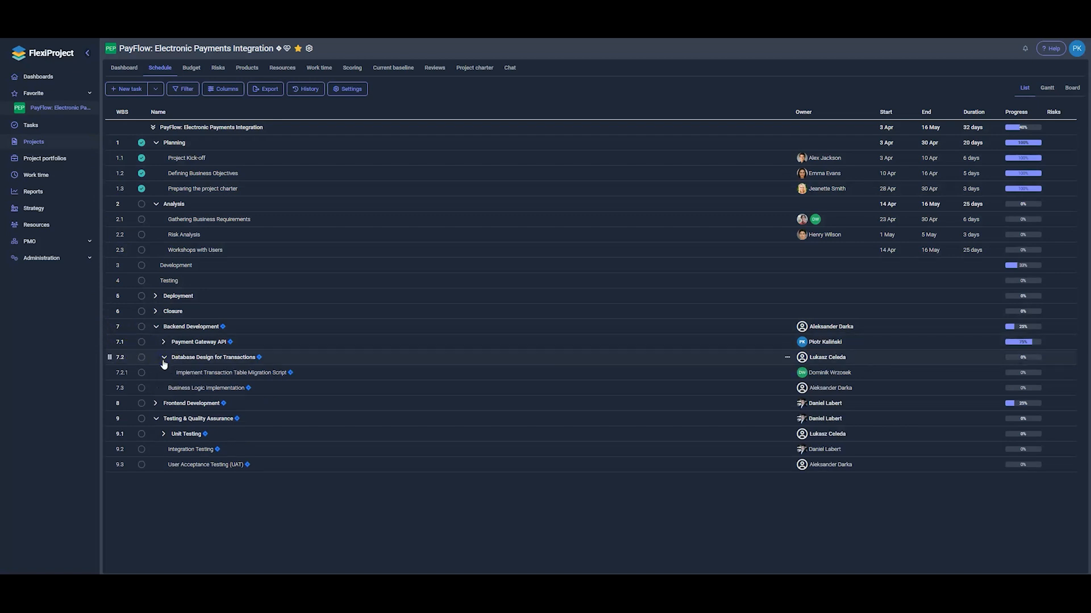
click(164, 357)
click(156, 328)
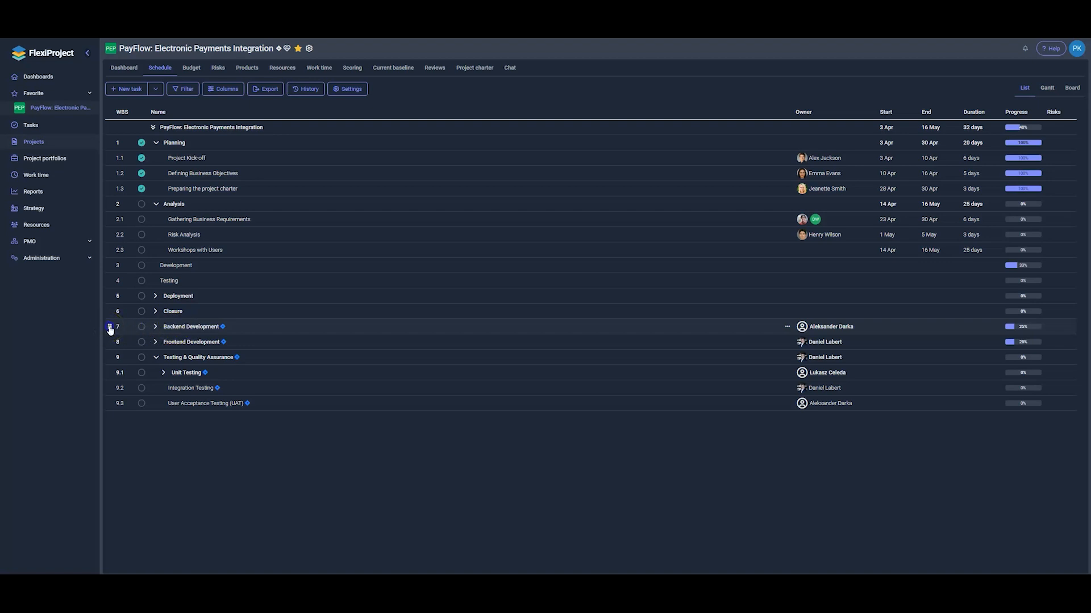
Drag Backend and Frontend Development onto Development, and Testing & Quality Assurance onto Testing
drag(110, 330, 107, 269)
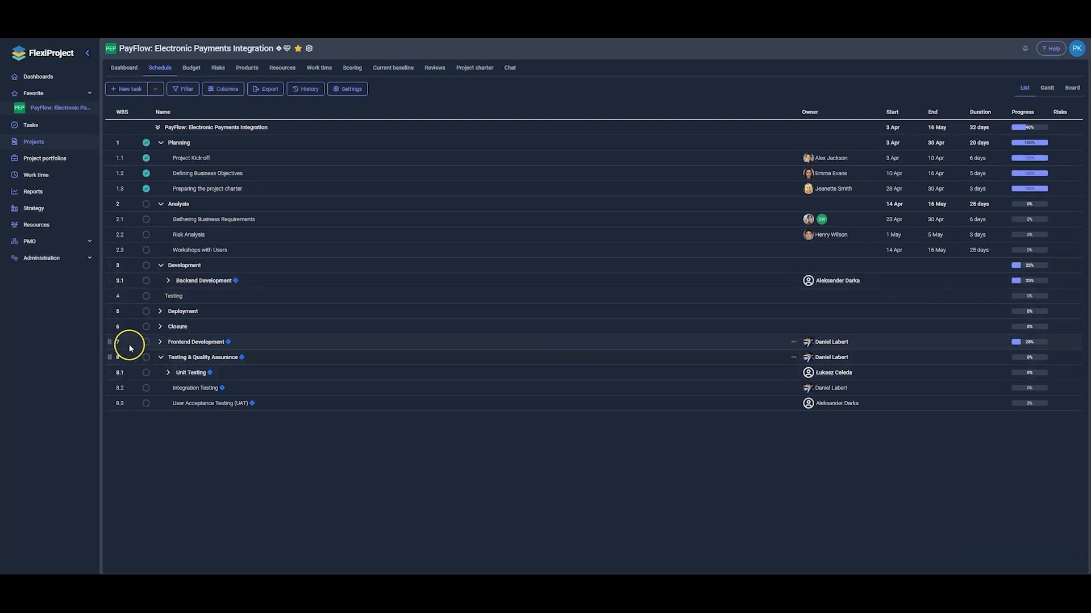
drag(109, 342, 111, 264)
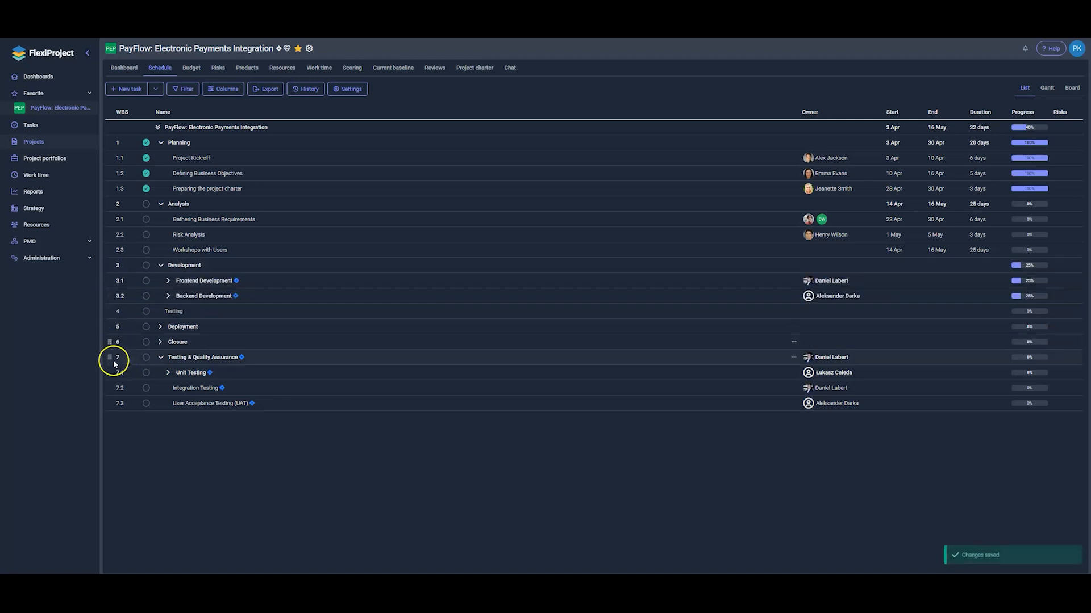
drag(111, 374, 113, 311)
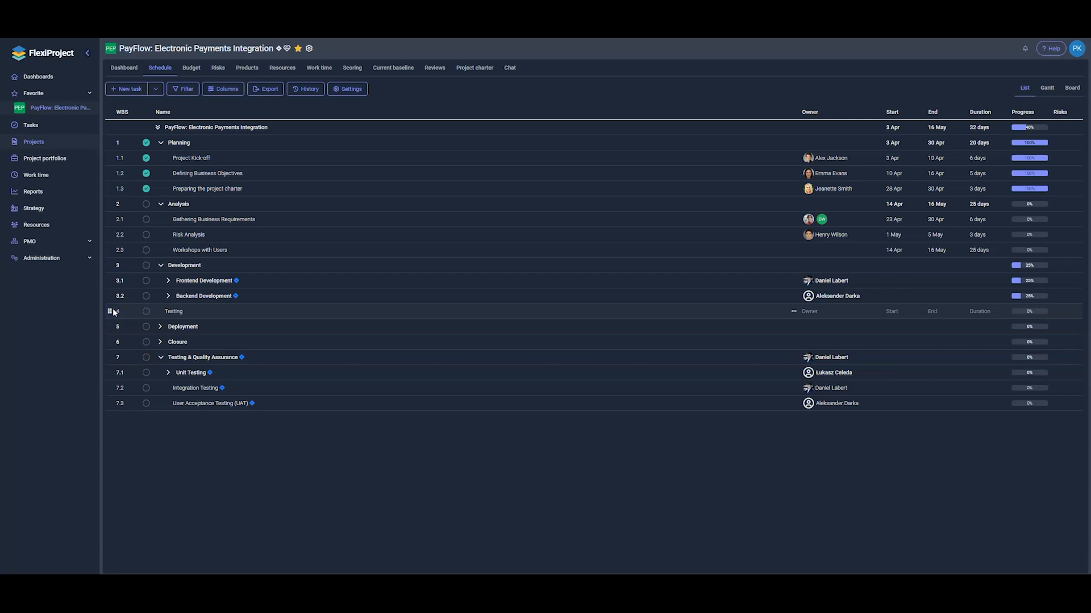
drag(111, 373, 112, 312)
drag(111, 362, 109, 311)
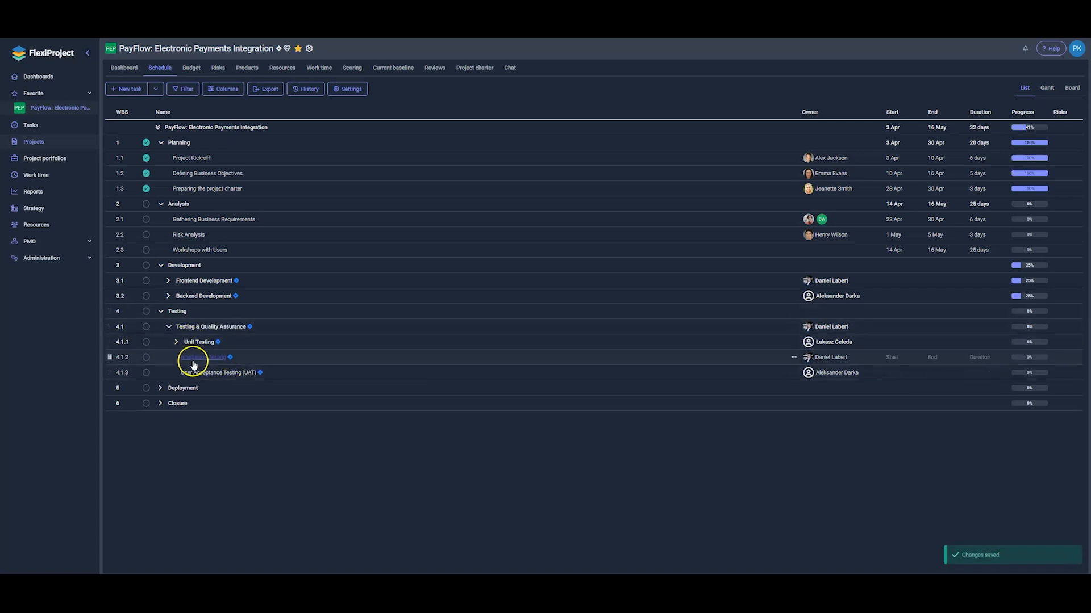
drag(111, 362, 108, 407)
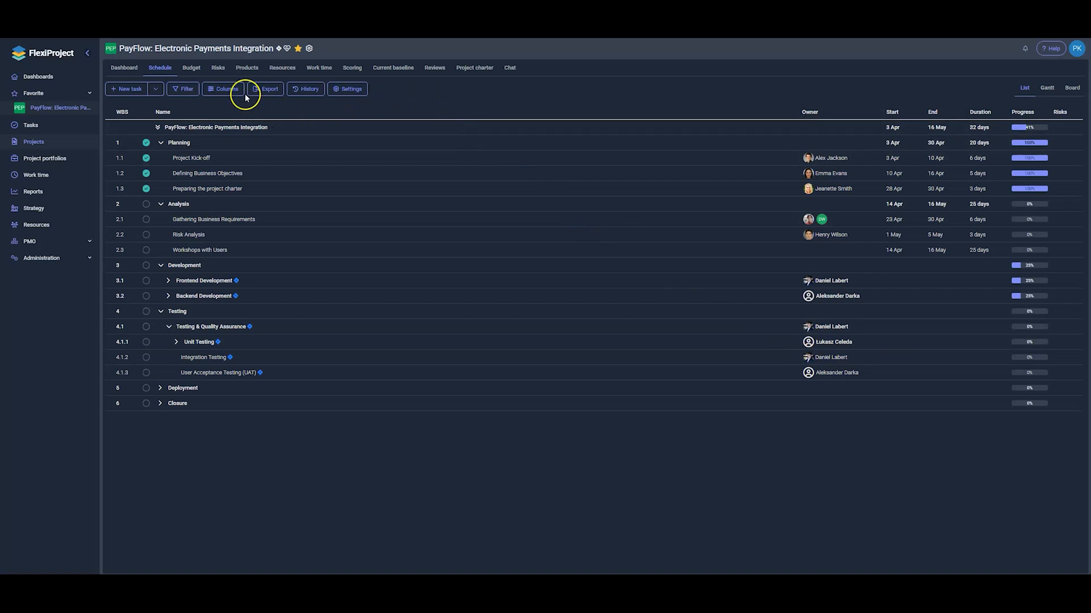
Turn on the Jira Id, Jira Status and Jira Type columns in the schedule
click(225, 91)
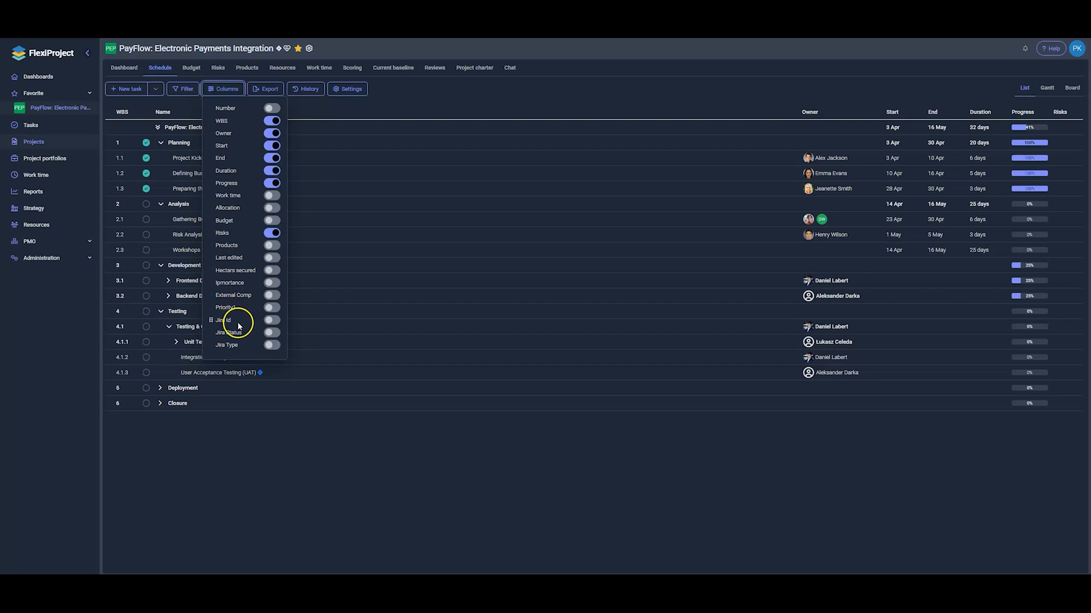
click(271, 321)
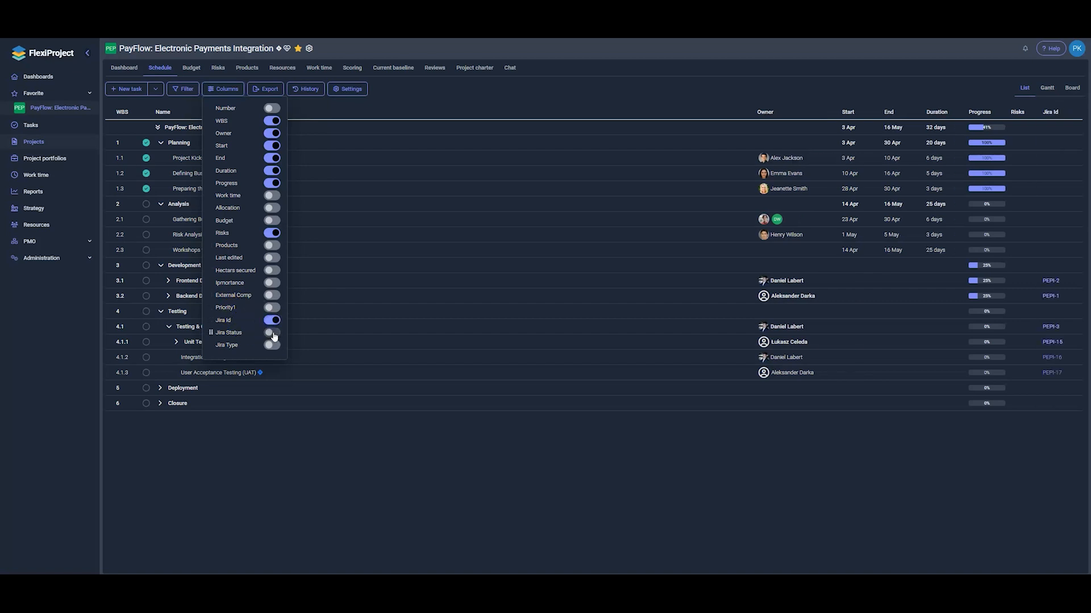
click(273, 334)
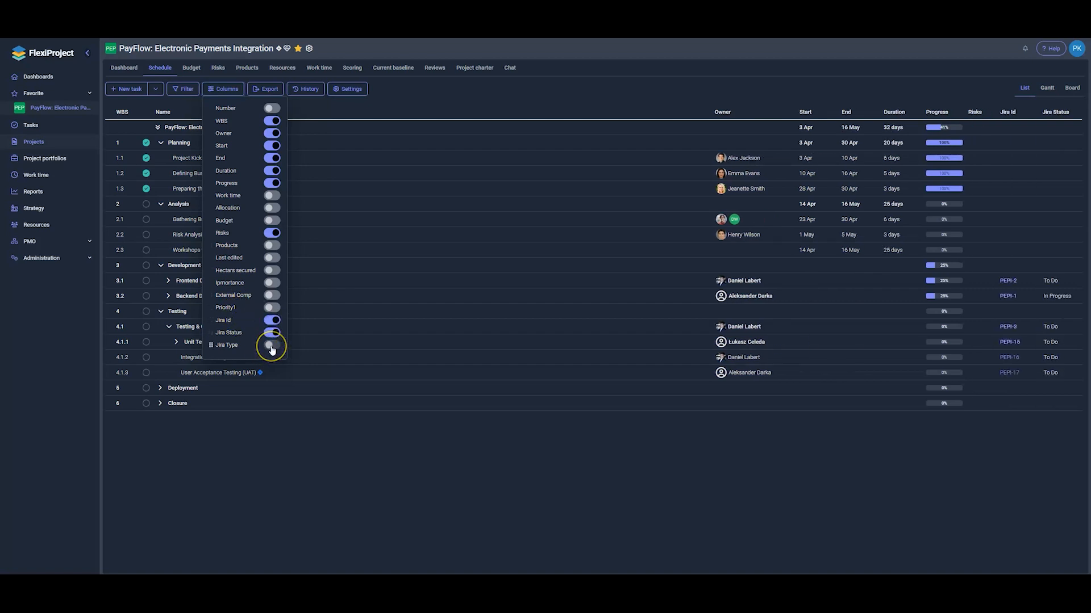
click(272, 346)
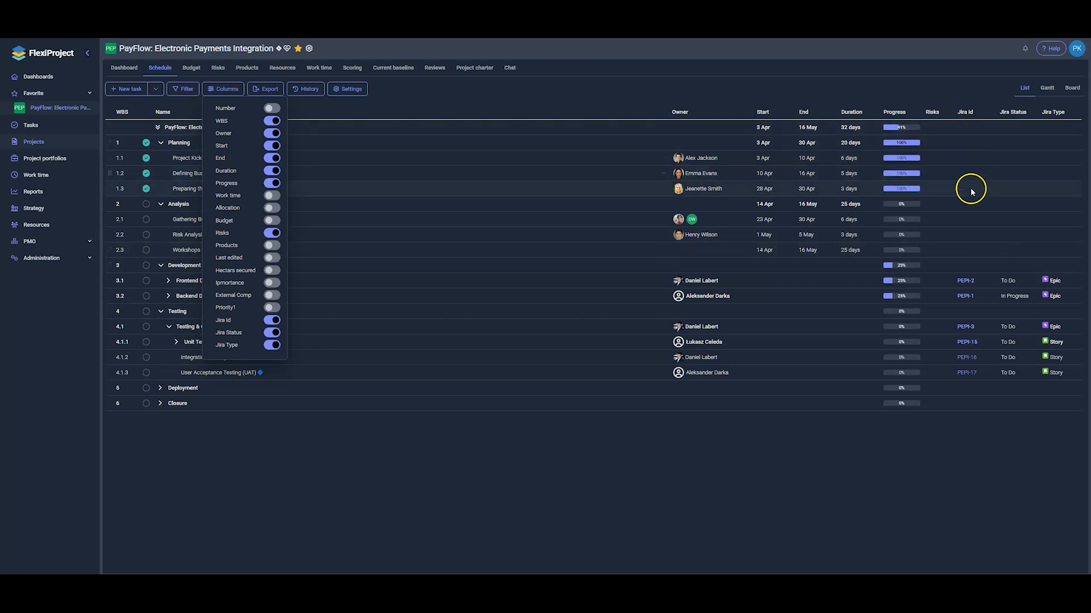
click(951, 285)
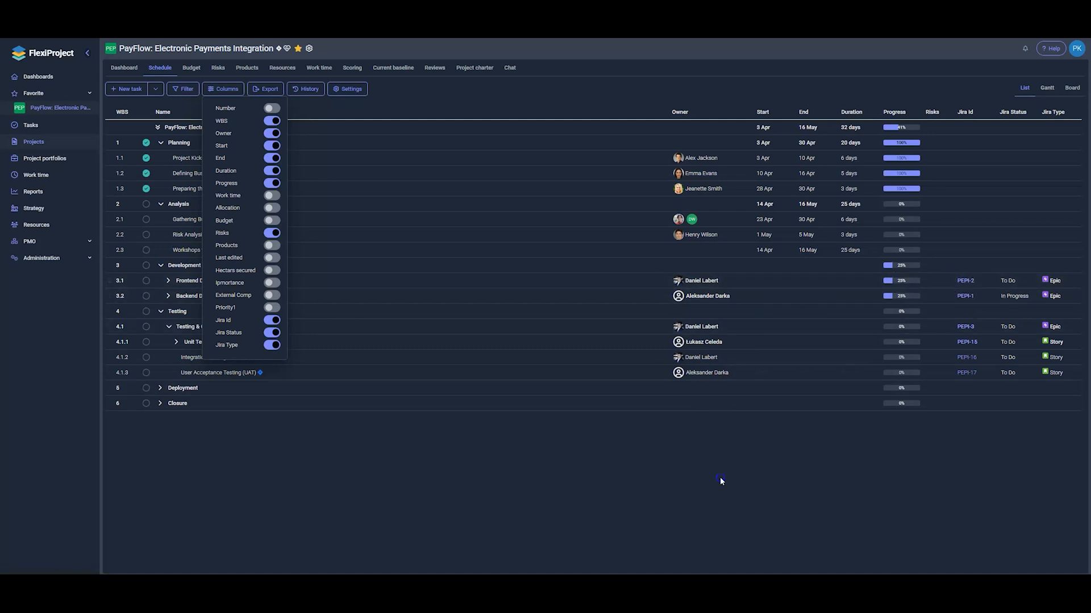
click(720, 479)
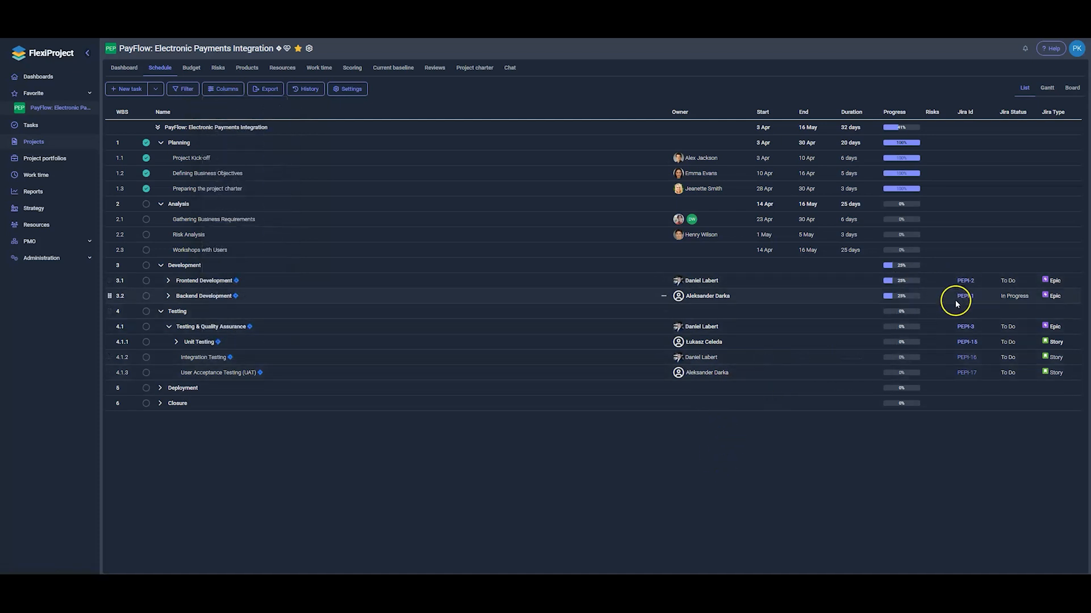
Expand rows 3.2 and 4.1.1 and open sub-task PEPI-18 in Jira
click(167, 295)
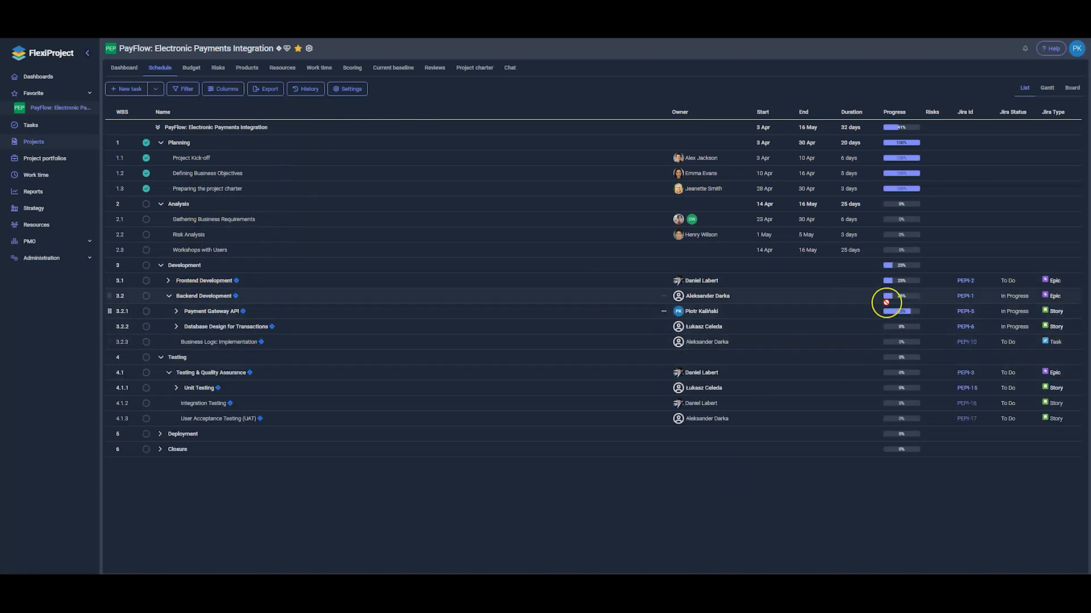
click(969, 297)
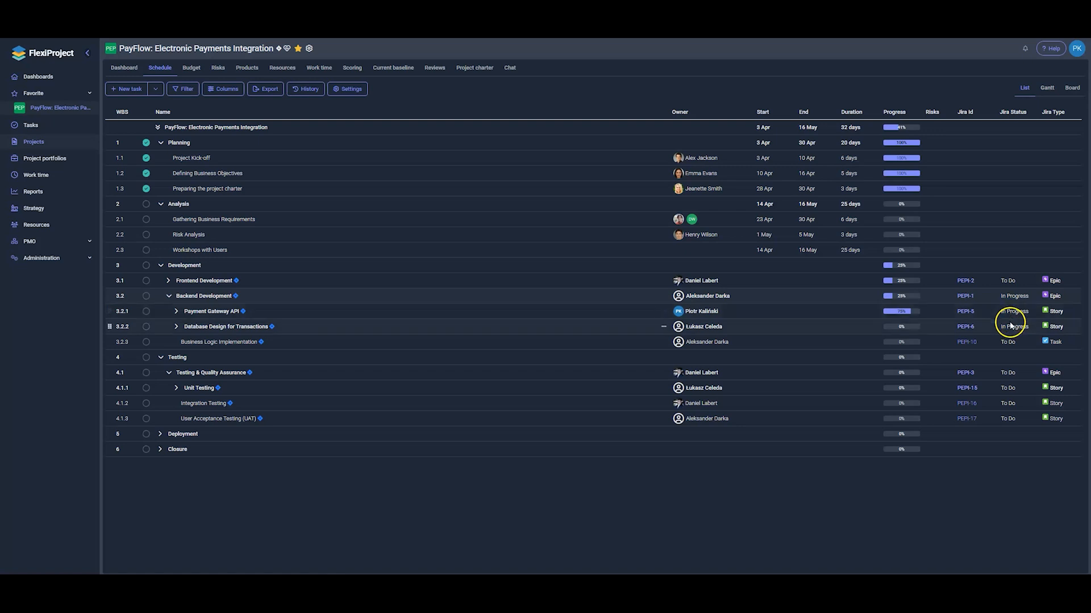
click(177, 388)
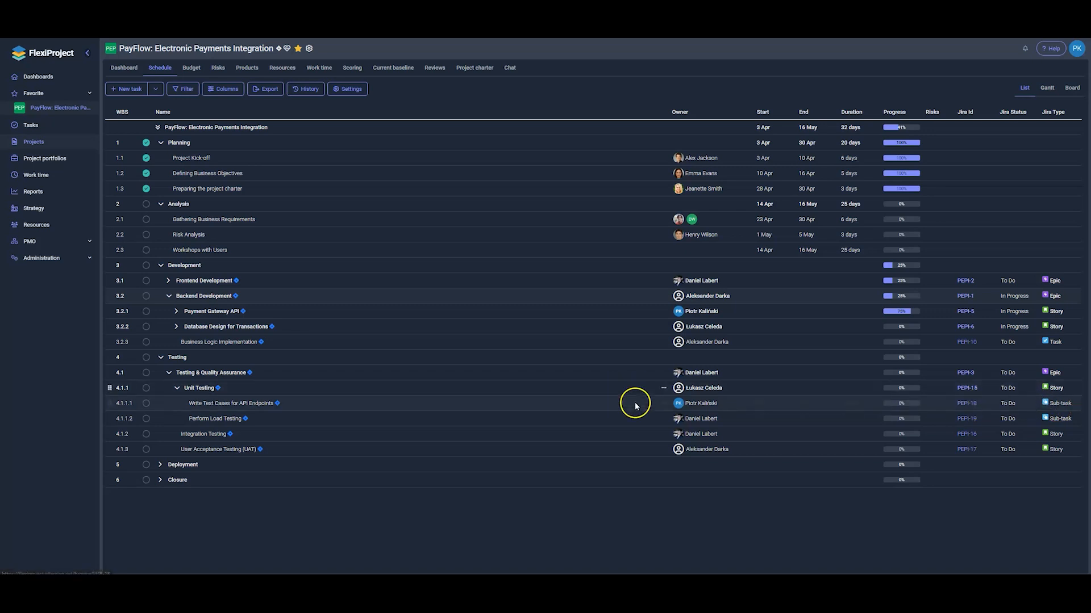
click(967, 406)
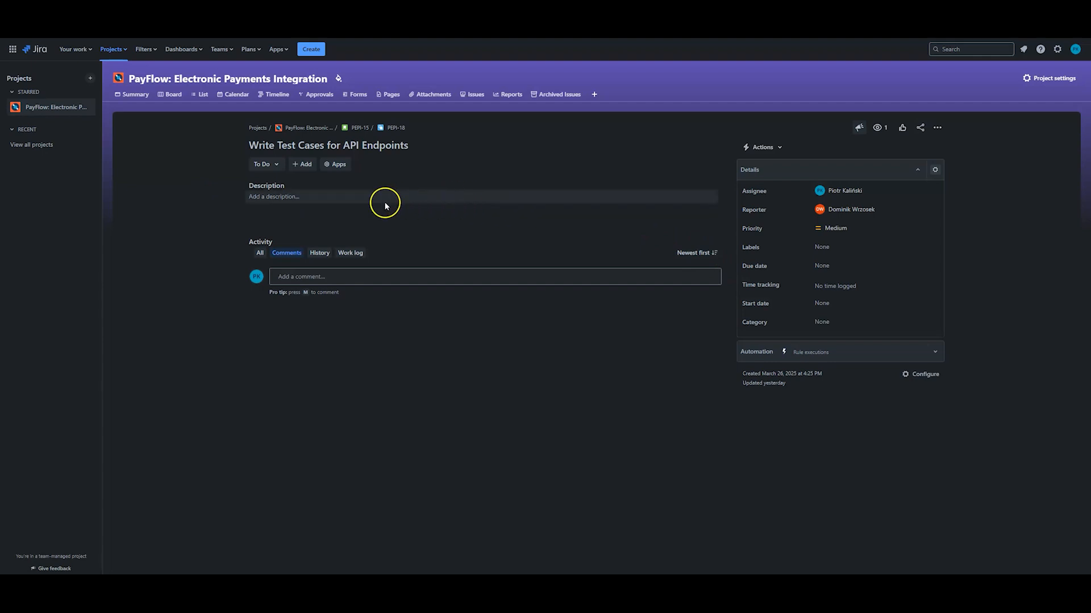
Paste the test-case coverage list into PEPI-18's description, save it, and set status to Done
click(296, 199)
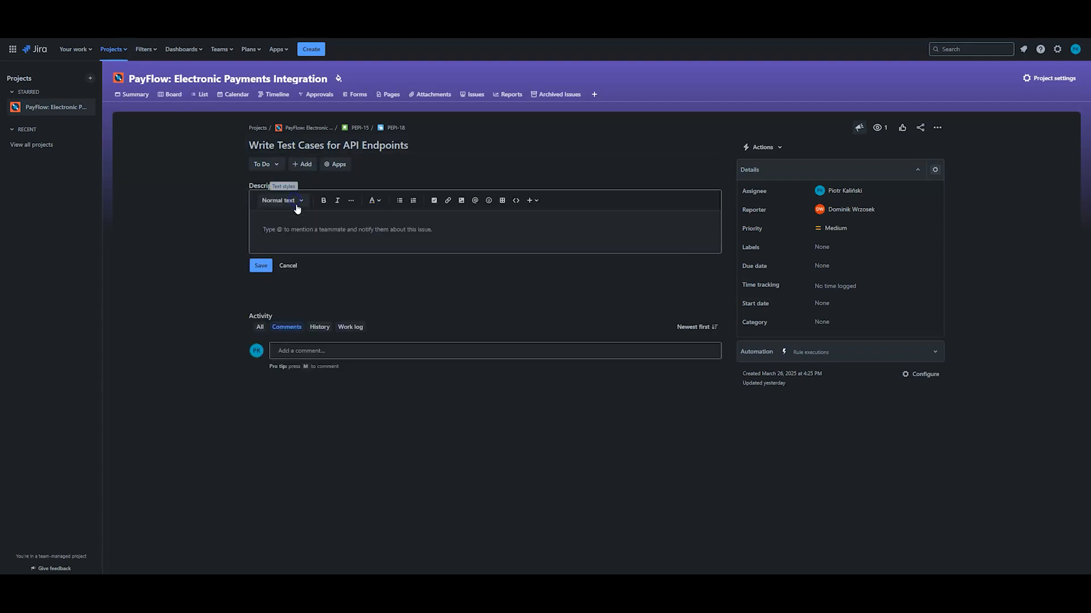
text(Test Case Coverage: Positive Scenarios: Successful response with valid input. Correct status codes (e.g., 200, 201, 204). Correct response body and structure. Negative Scenarios: Invalid or missing parameters. Invalid authentication or authorization tokens. Requesting non-existing resources. Edge Cases: Maximum/minimum input limits. Special characters in input. Large payloads. Security: Unauthorized access attempts. Injection attacks (SQL, script). Rate limiting.)
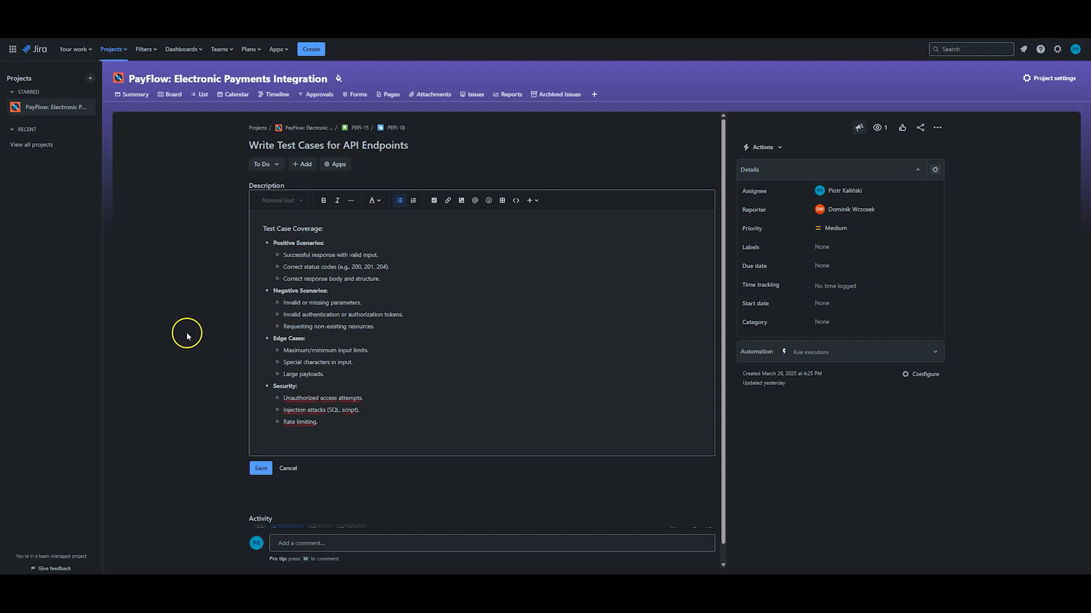
click(261, 468)
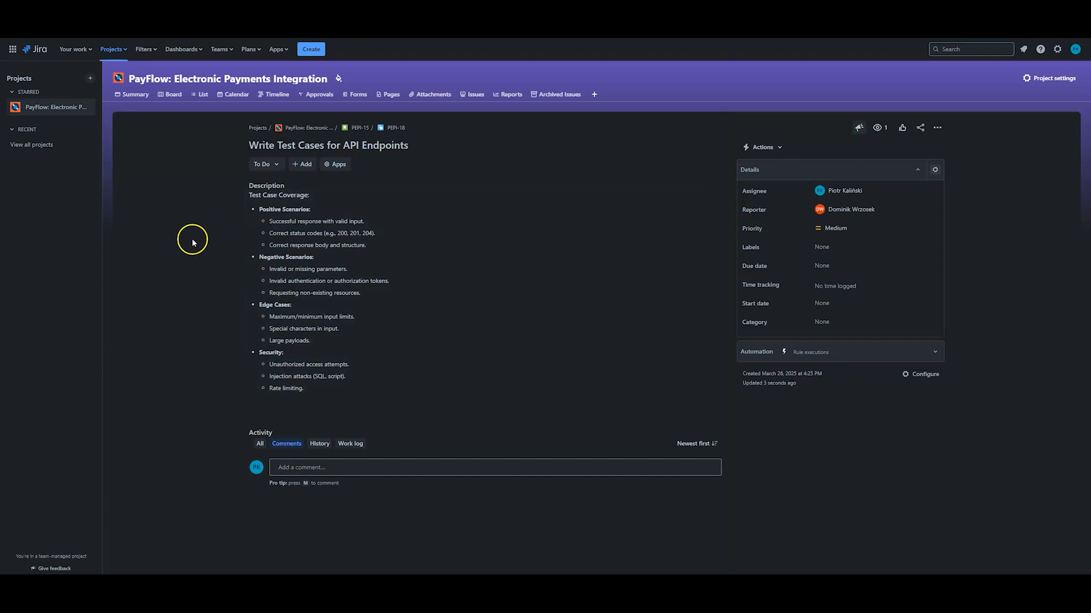
click(261, 169)
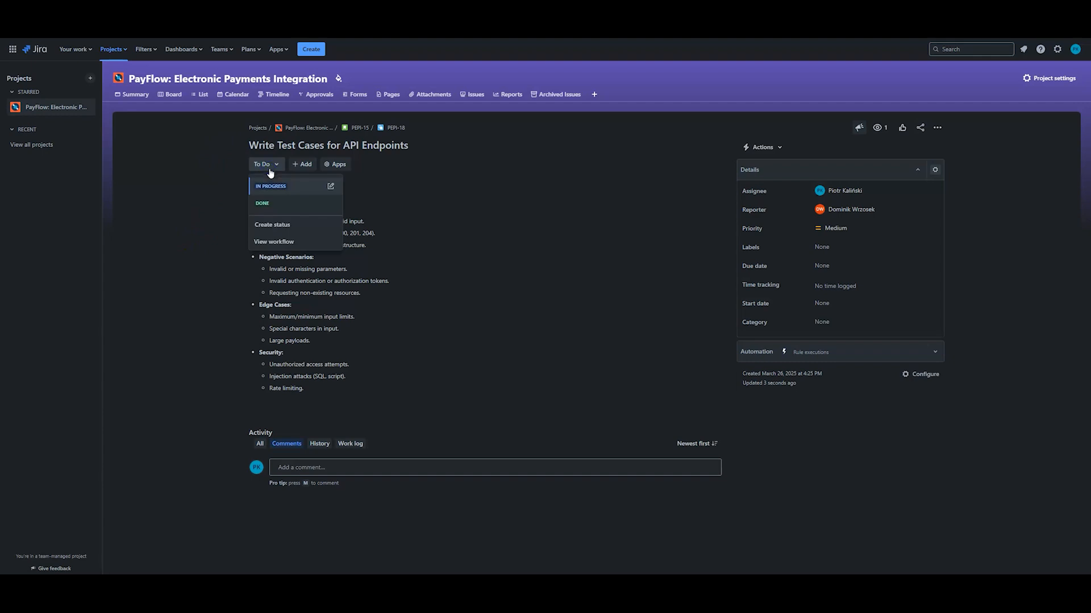
click(279, 205)
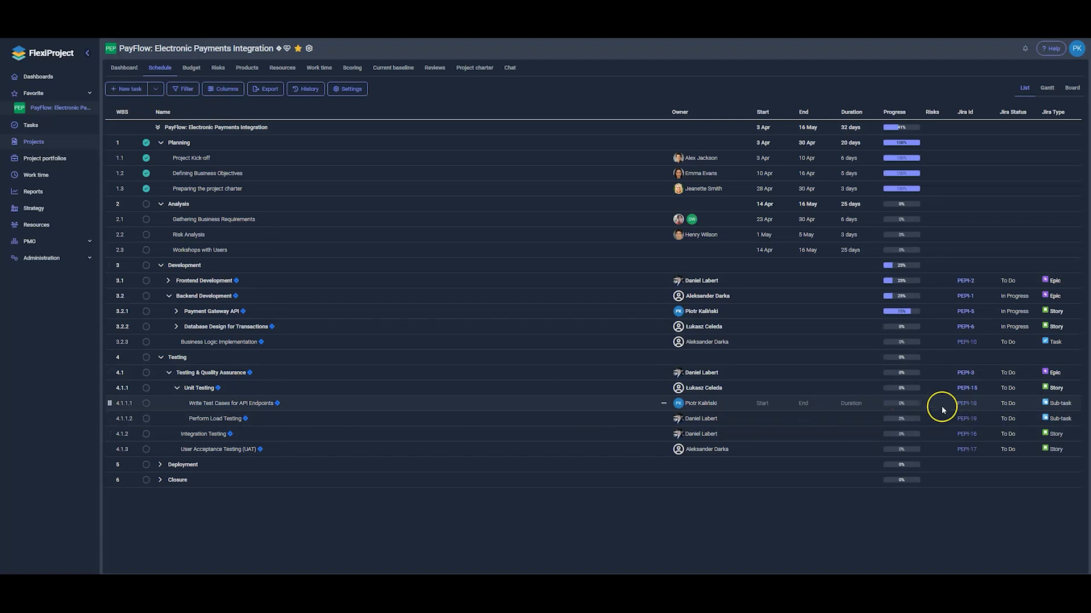
Re-save the JIRA connection import so PEPI-18 syncs in as Done
click(212, 404)
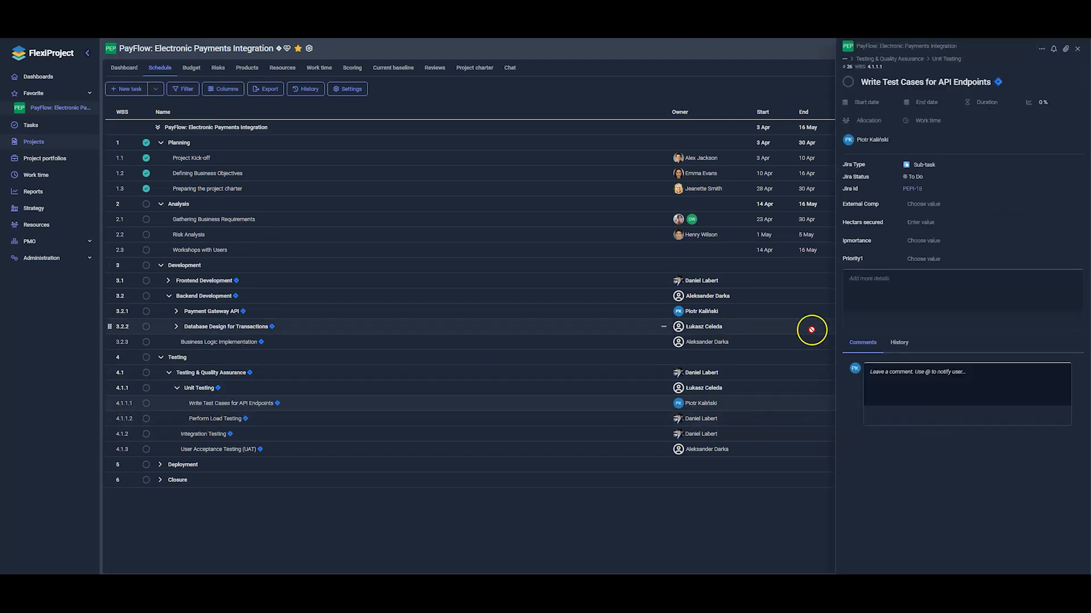
click(1078, 50)
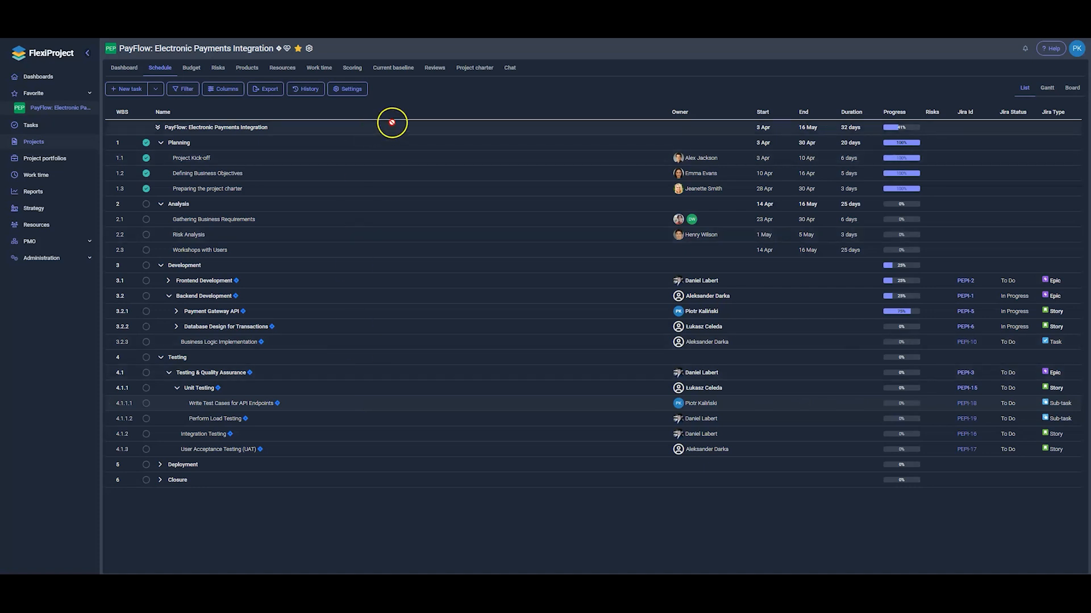
click(363, 99)
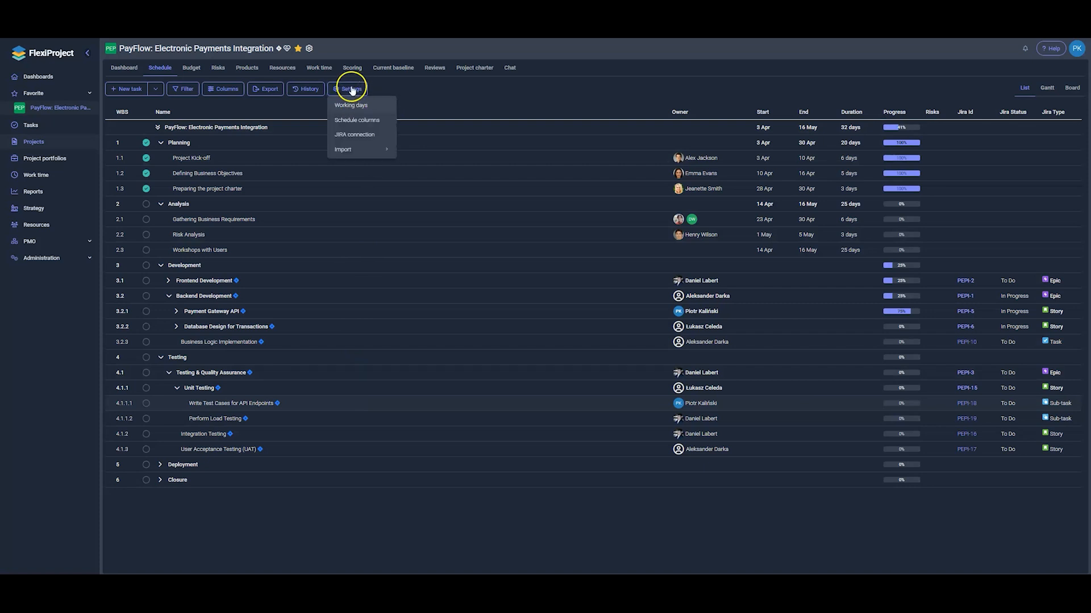
click(354, 137)
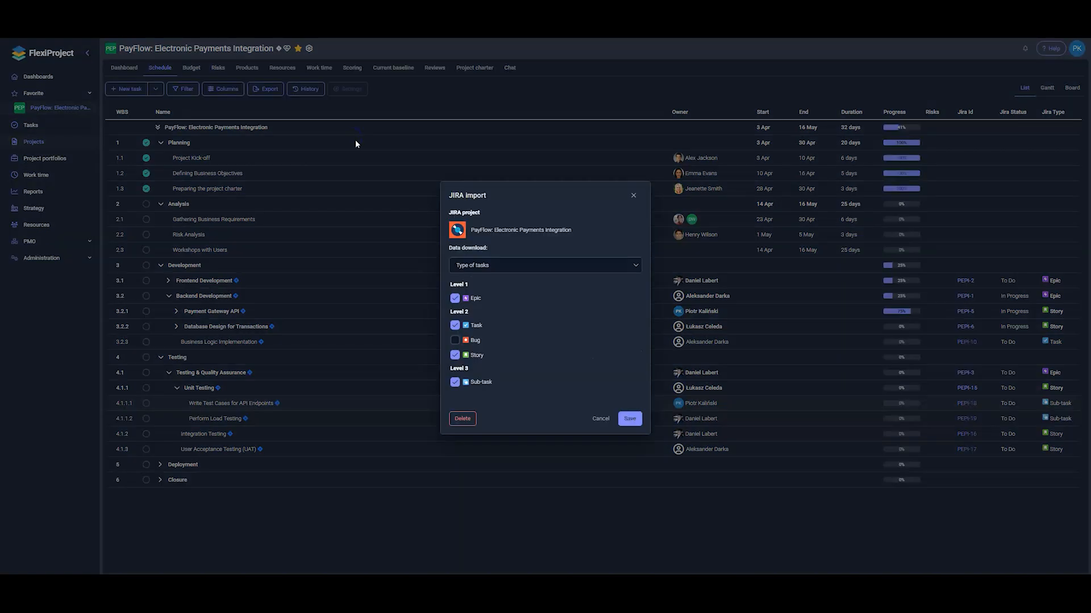
click(633, 423)
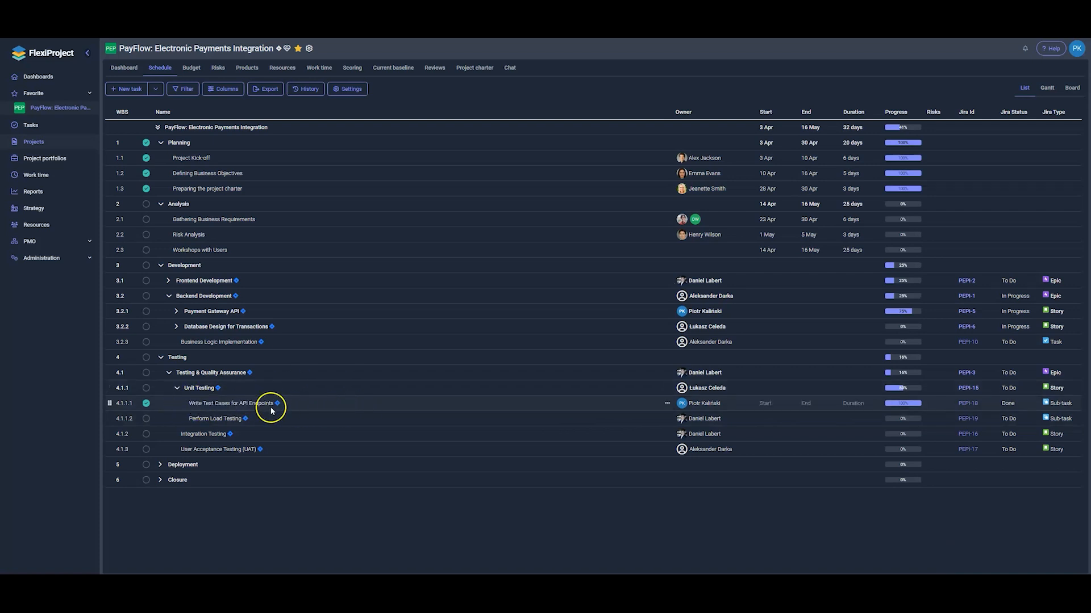
click(244, 413)
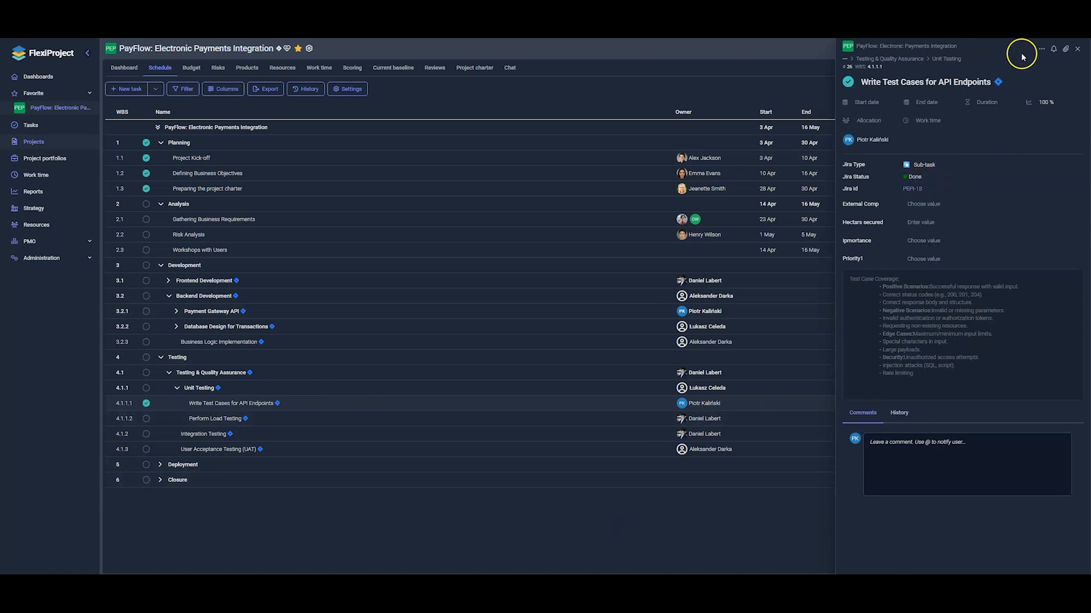
click(1077, 49)
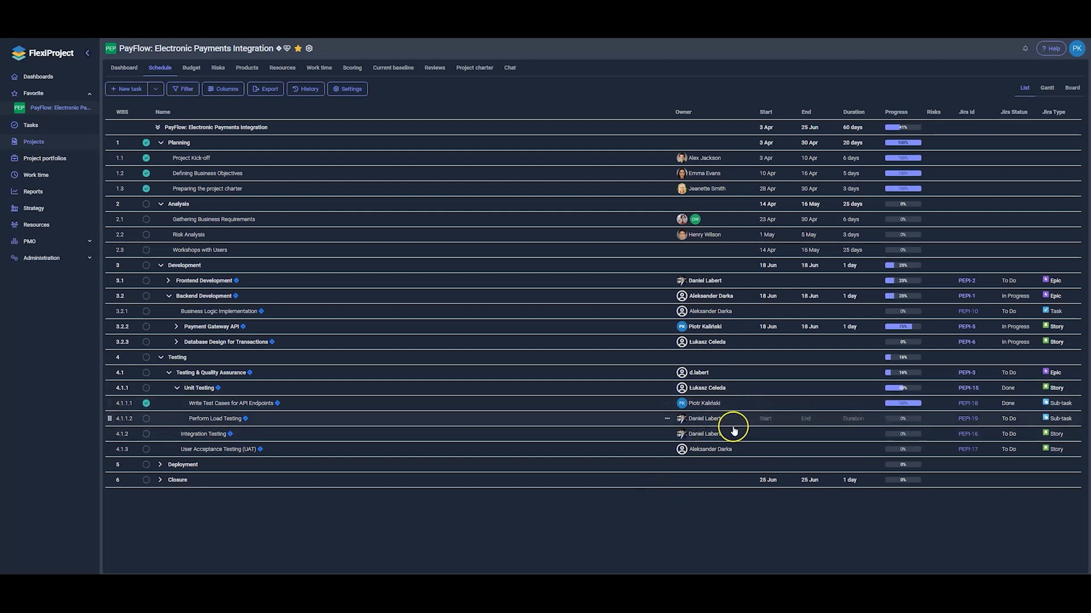
Set the start date of Perform Load Testing (row 4.1.1.2) to 18 June 2025
click(805, 421)
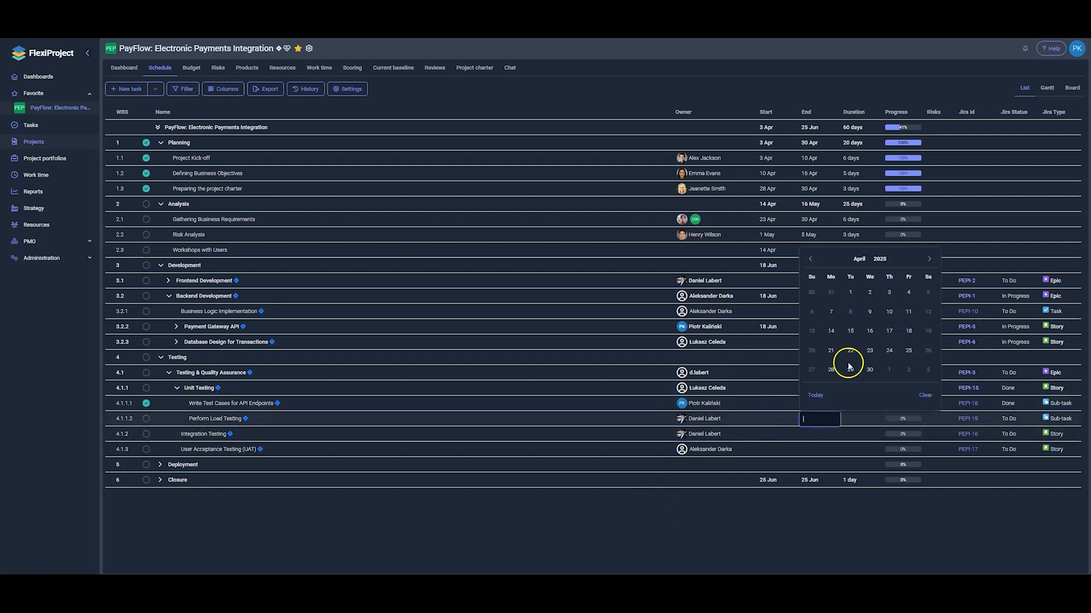
click(930, 261)
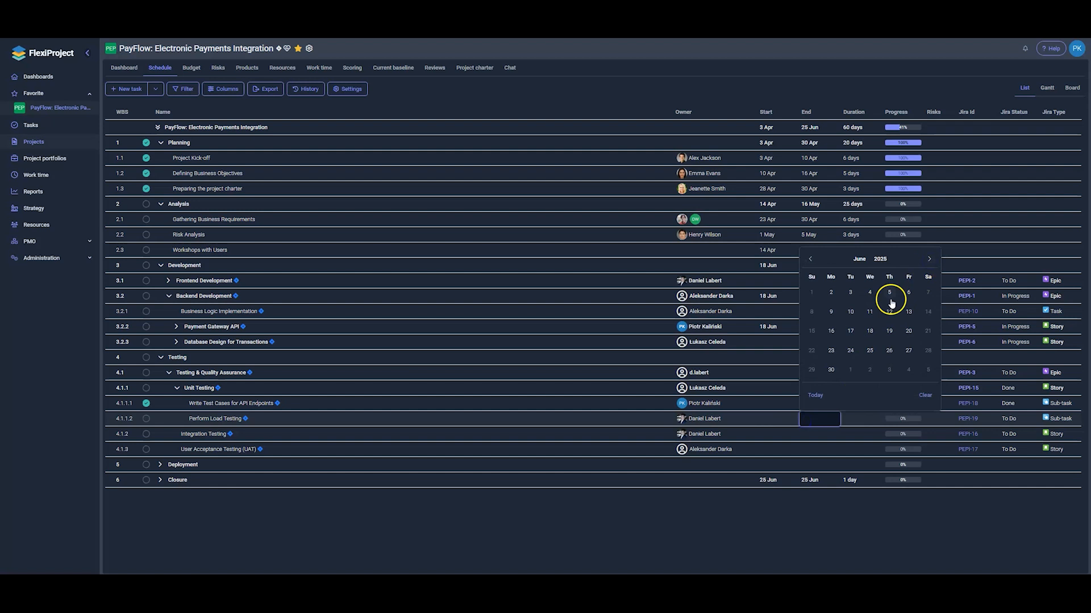
click(869, 331)
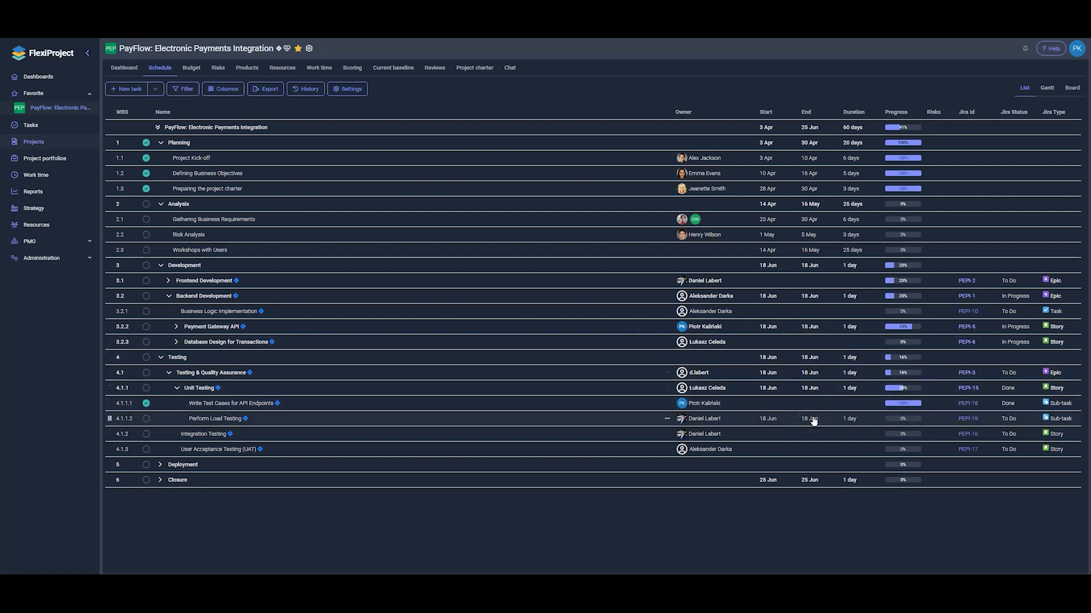
drag(813, 420, 816, 388)
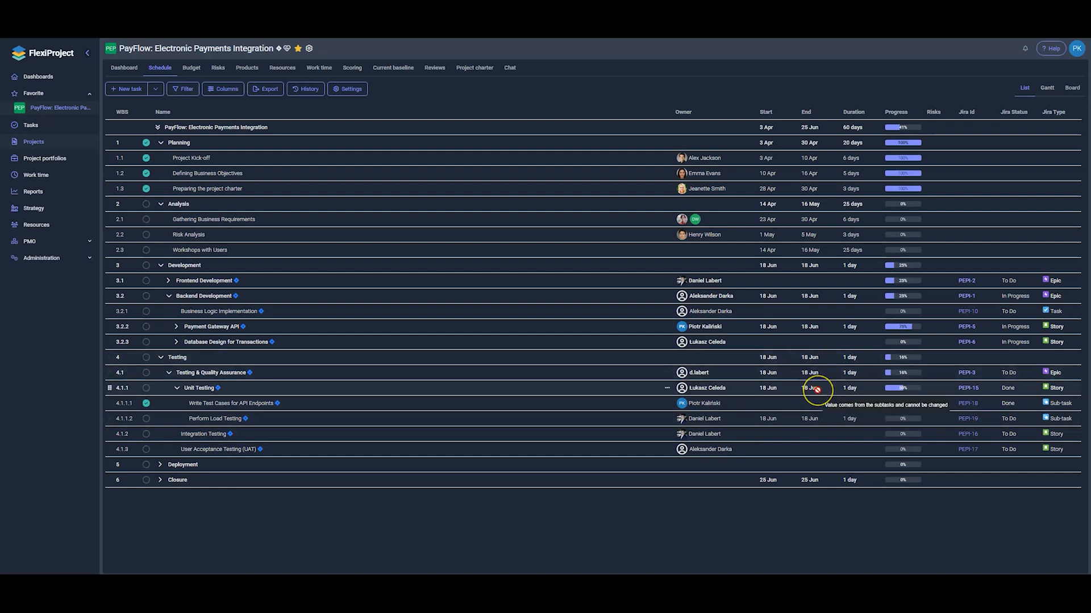
Set the end date of row 4.1.1.1 to 21 August 2025
click(827, 389)
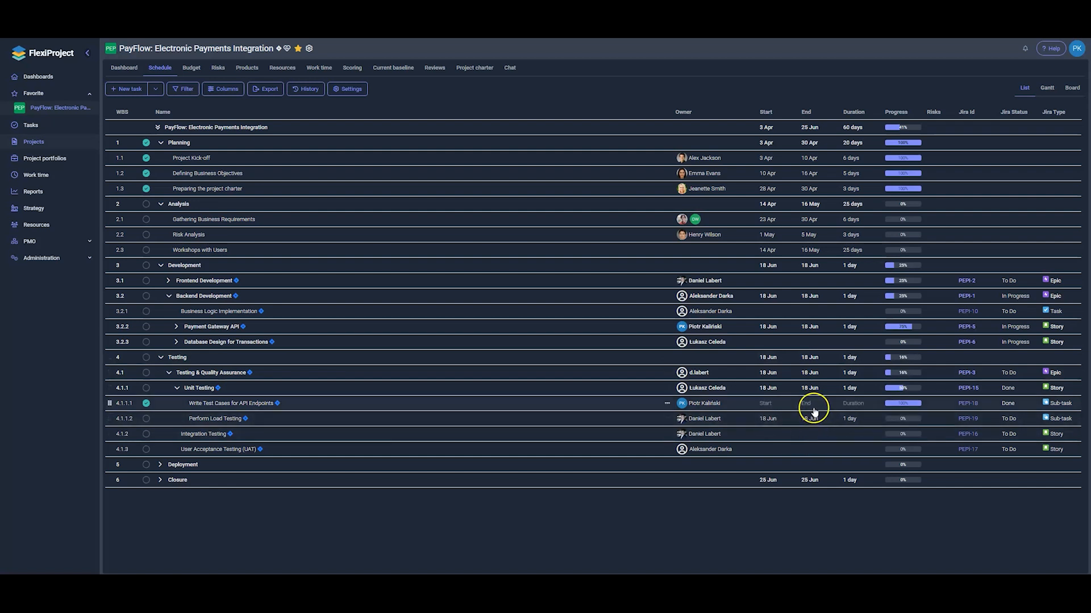
click(806, 409)
click(929, 424)
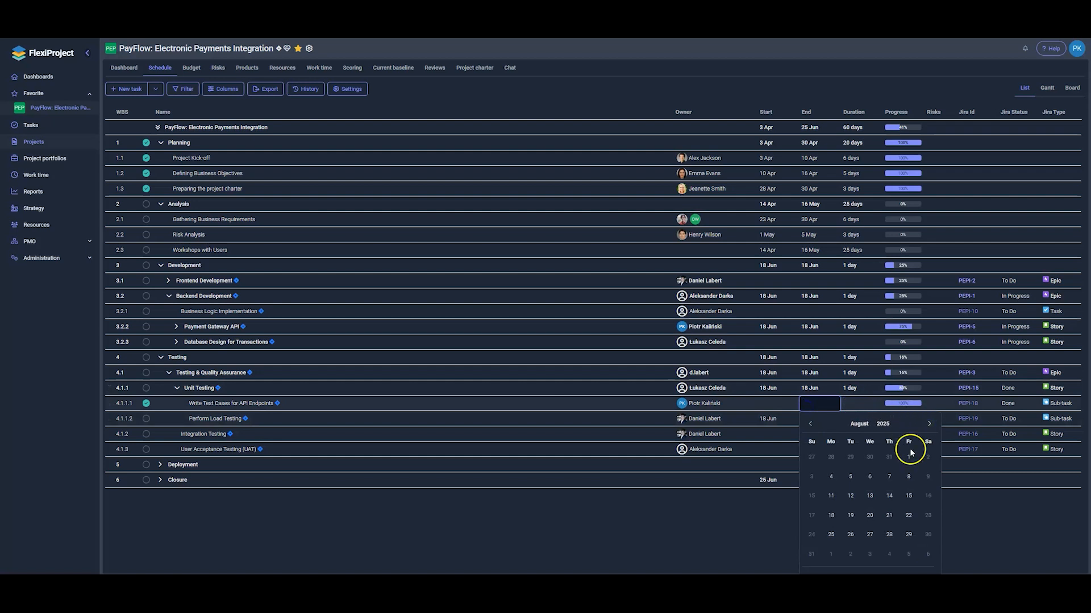
click(889, 515)
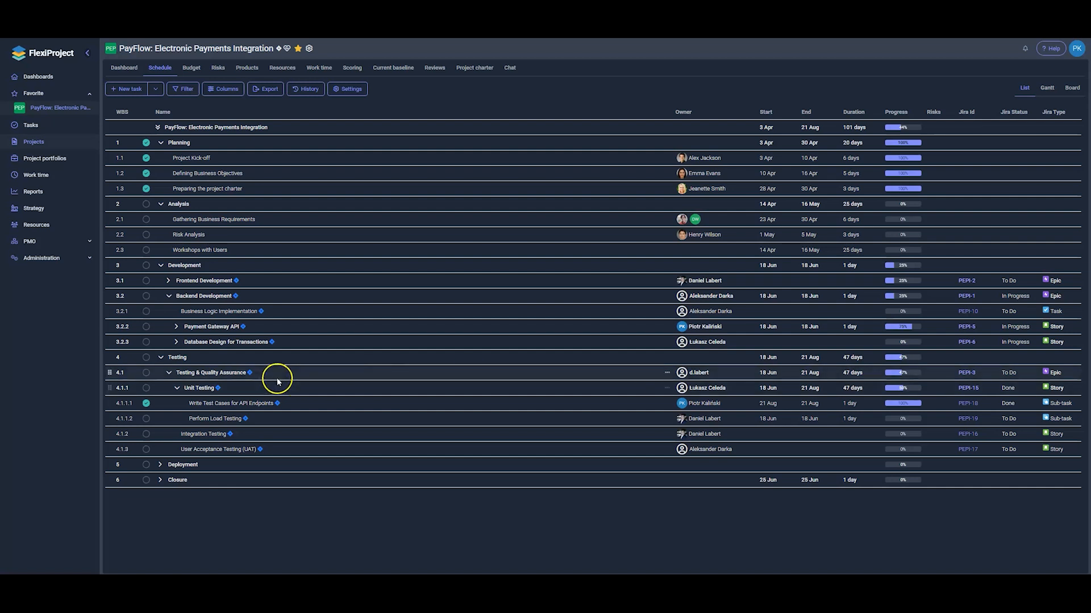
Change row 4.1.1.1 to a milestone and switch the schedule to the Gantt view
right_click(253, 407)
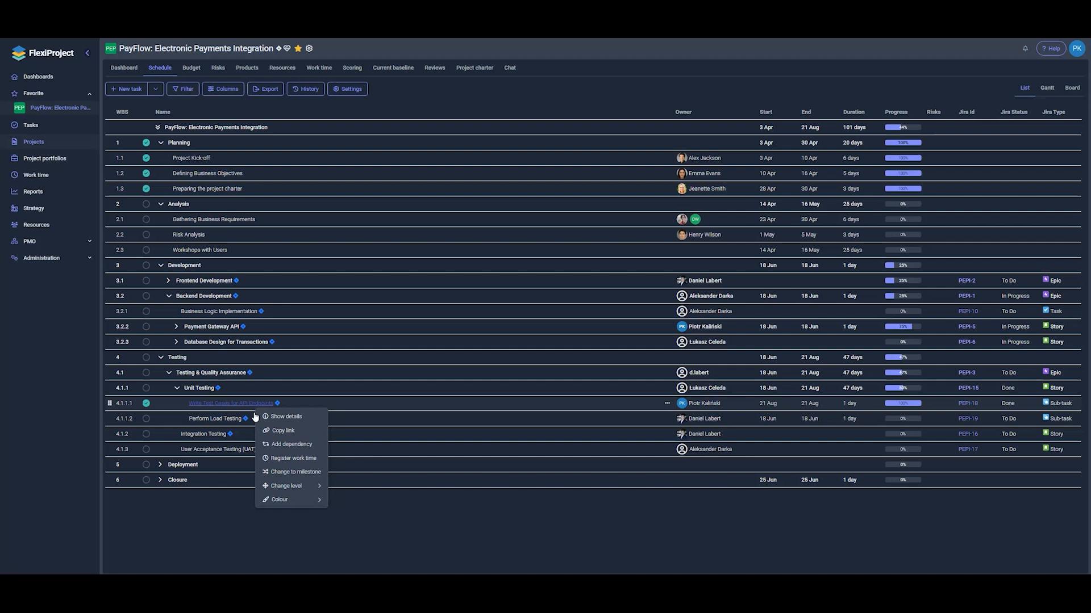
click(284, 473)
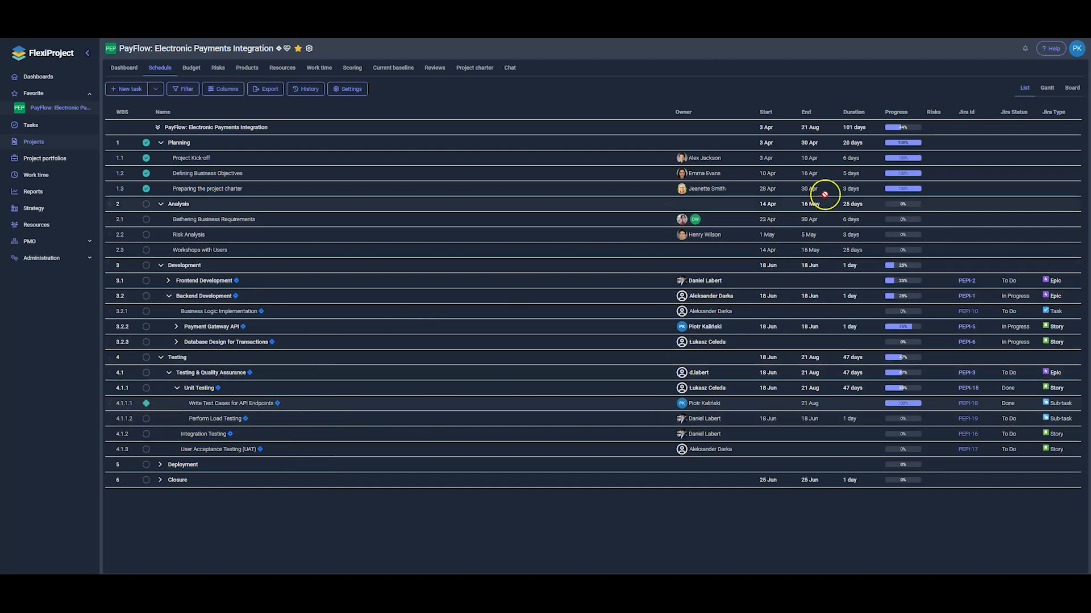
click(1046, 92)
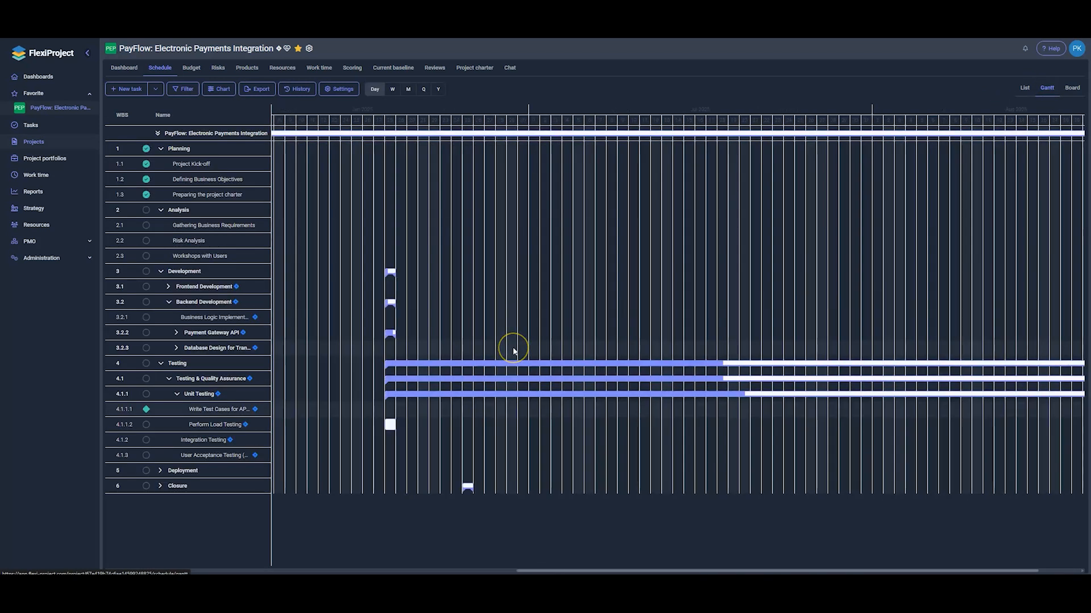
Inspect the 21 Aug milestone diamond on the Gantt, then return to List view
scroll(514, 351, right, 2)
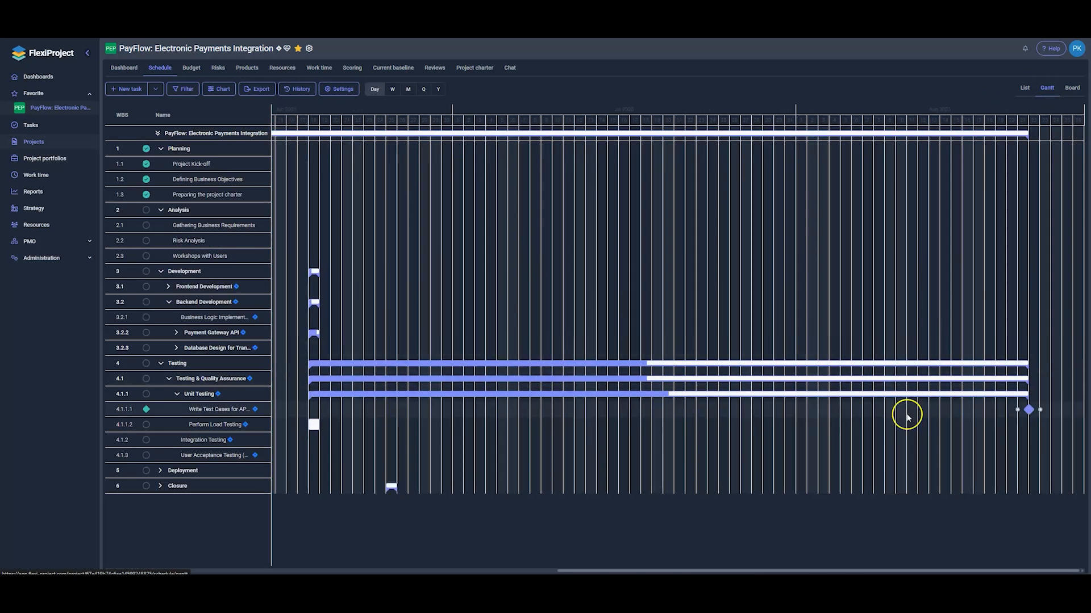
mouse_move(1029, 411)
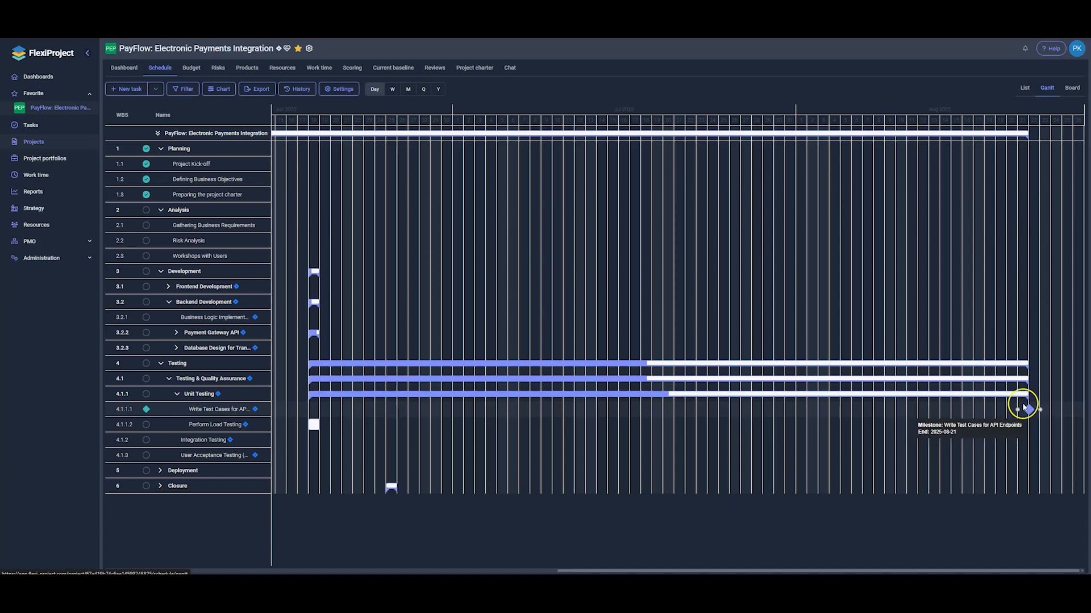
click(1024, 88)
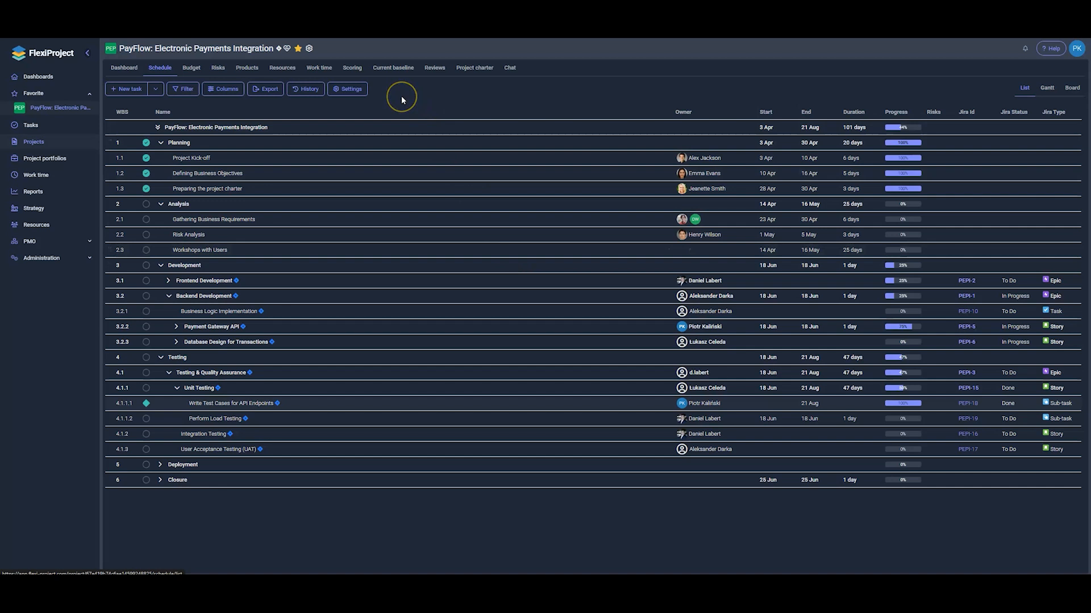
Switch the JIRA connection's Data download to JQL filter with a single-assignee query
click(350, 89)
click(364, 136)
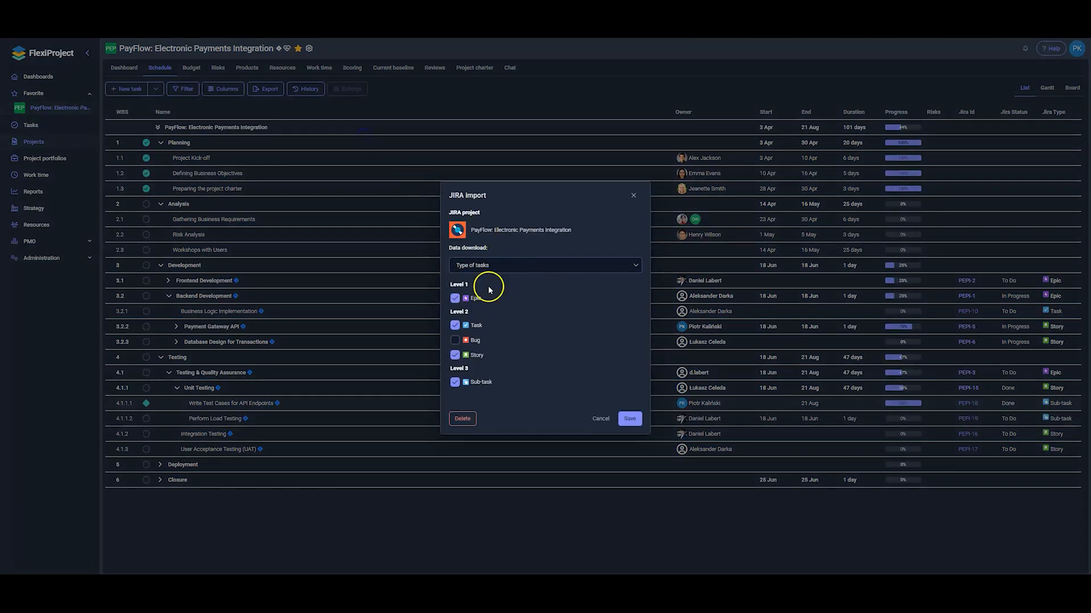
click(535, 268)
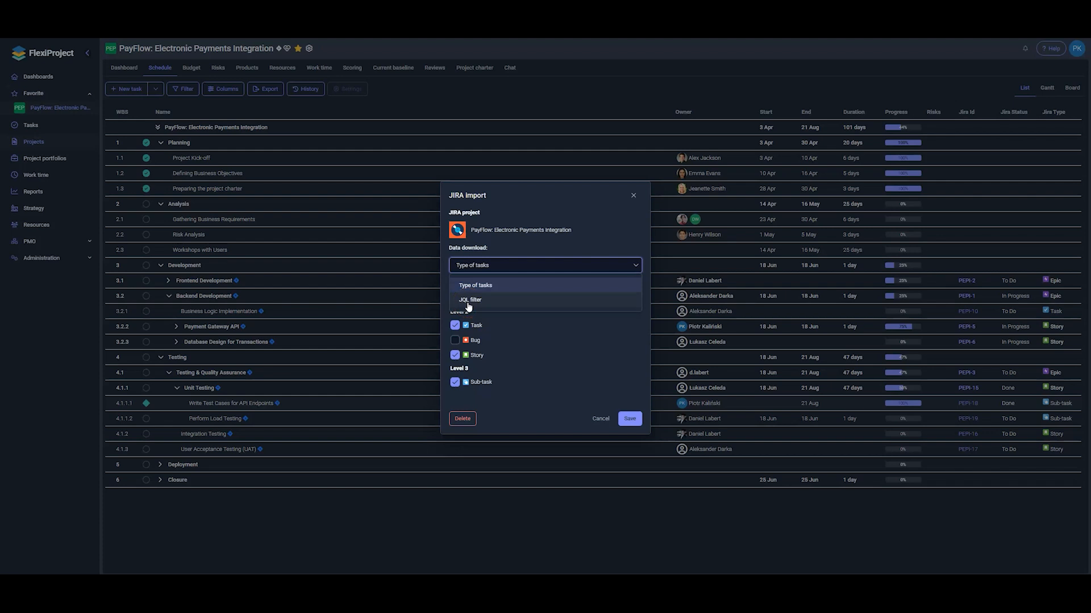
click(502, 305)
click(503, 323)
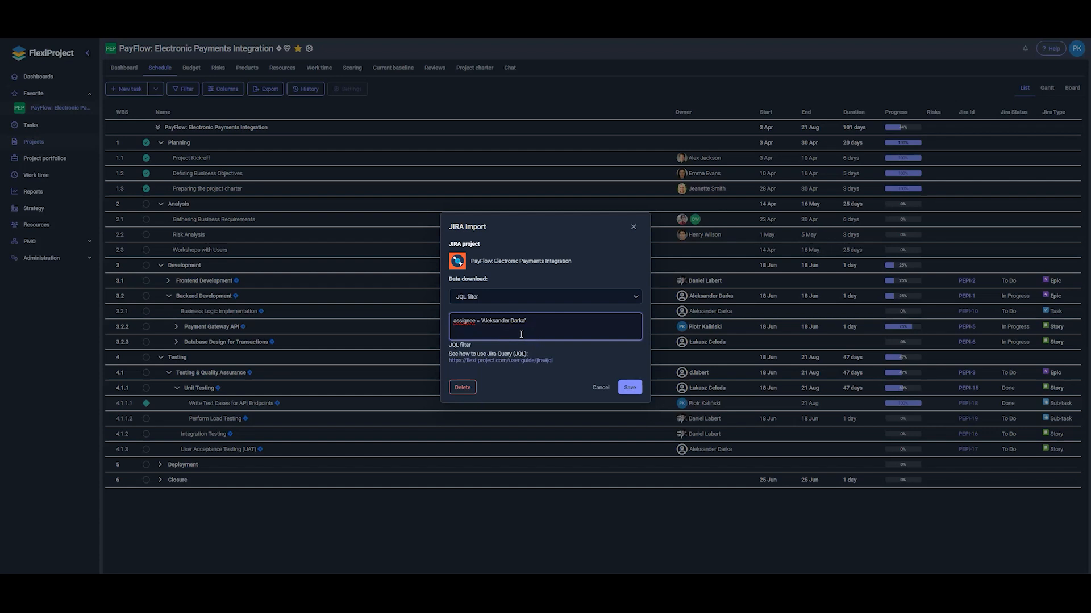
click(536, 324)
click(539, 334)
Save the JQL import and review the six items imported for the single assignee
click(629, 388)
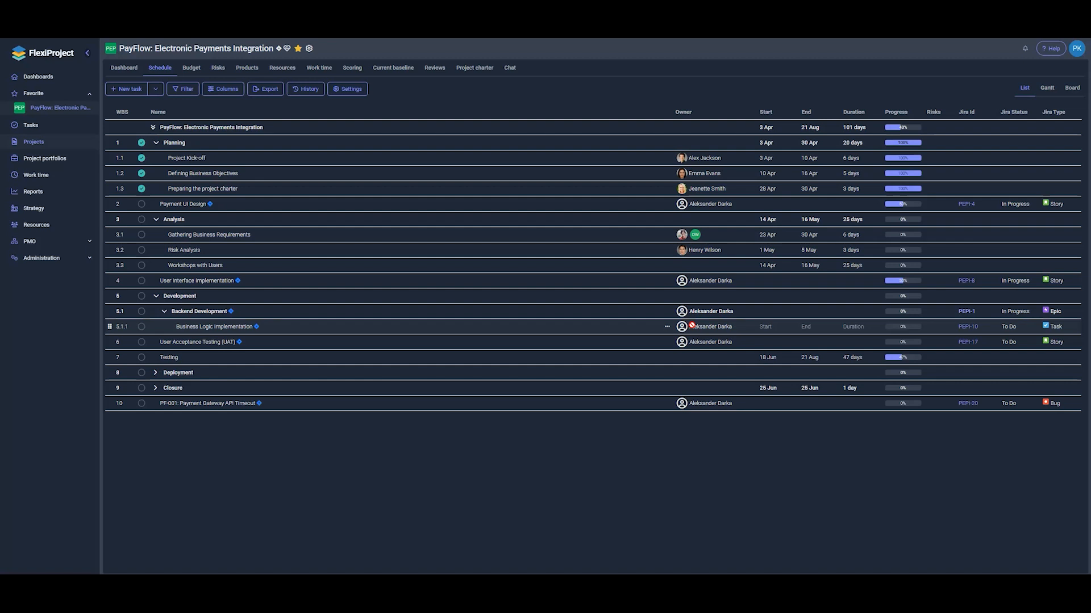
click(382, 221)
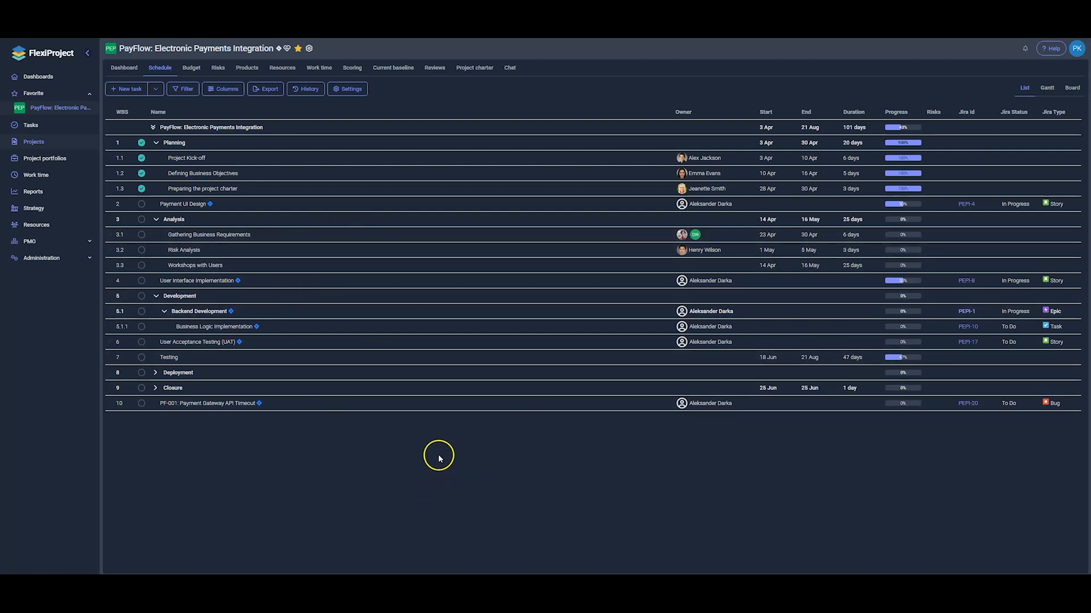
Switch the Jira import to Type of tasks, ticking Task, Story and Sub-task, and save
click(350, 92)
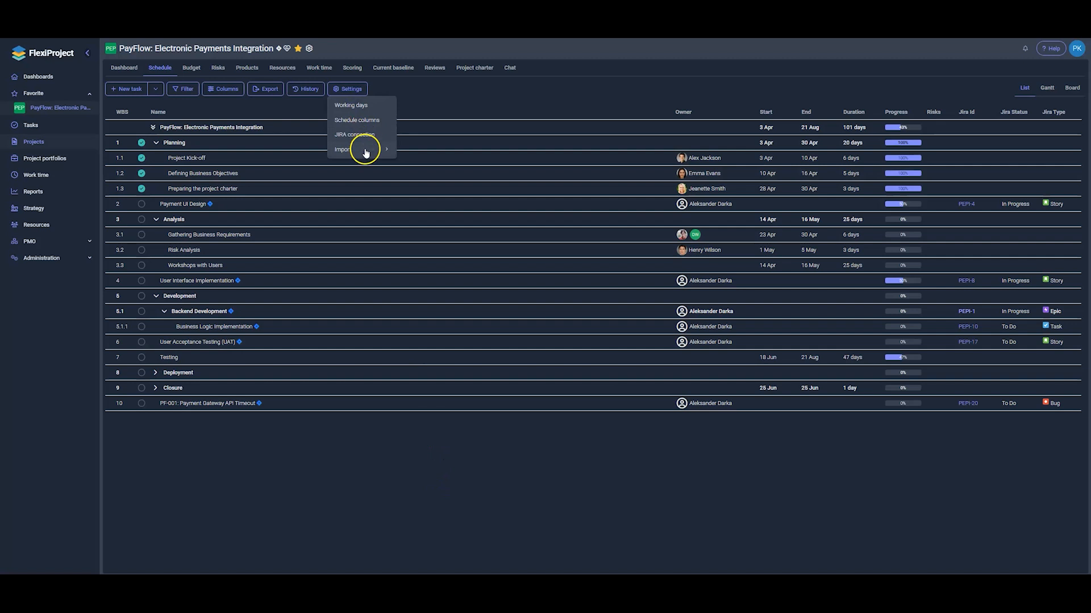
click(360, 135)
click(474, 295)
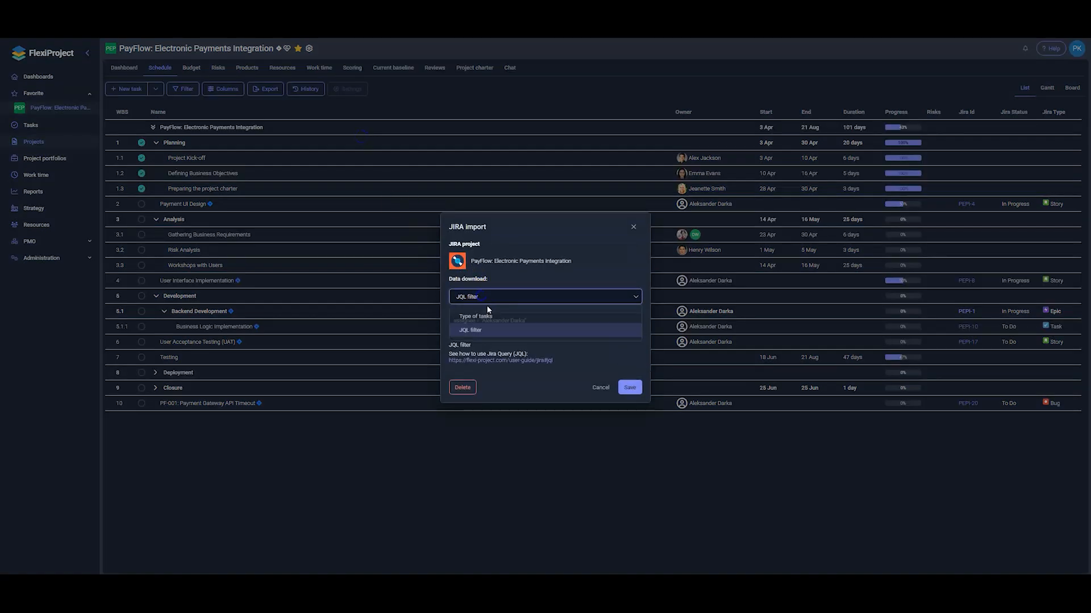
click(471, 313)
click(455, 326)
click(455, 356)
click(455, 382)
click(629, 423)
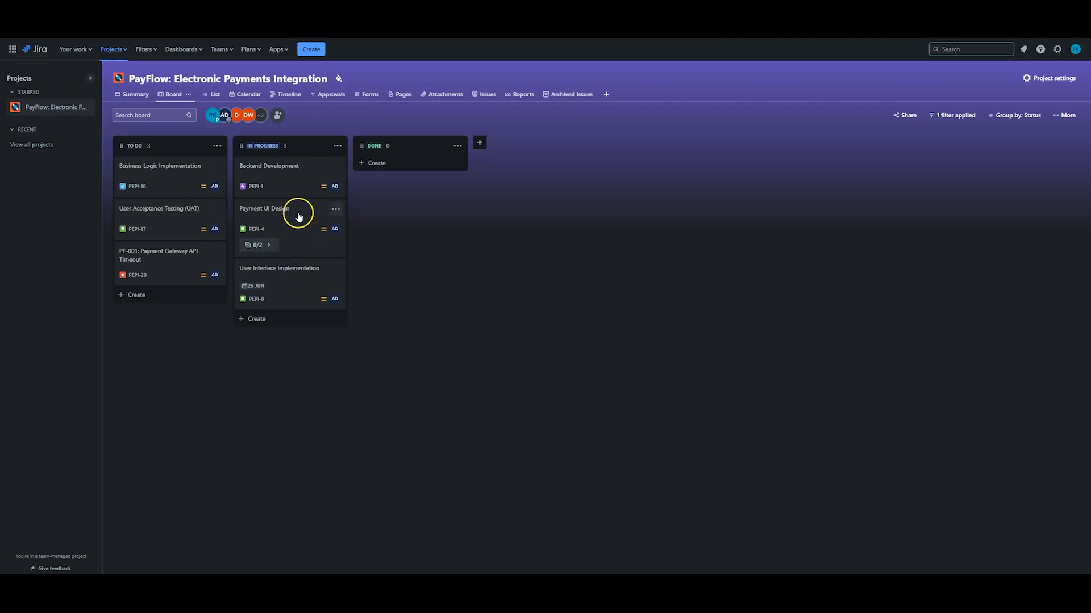
Expand the Payment UI Design card's subtasks and open issue PEPI-4
click(270, 247)
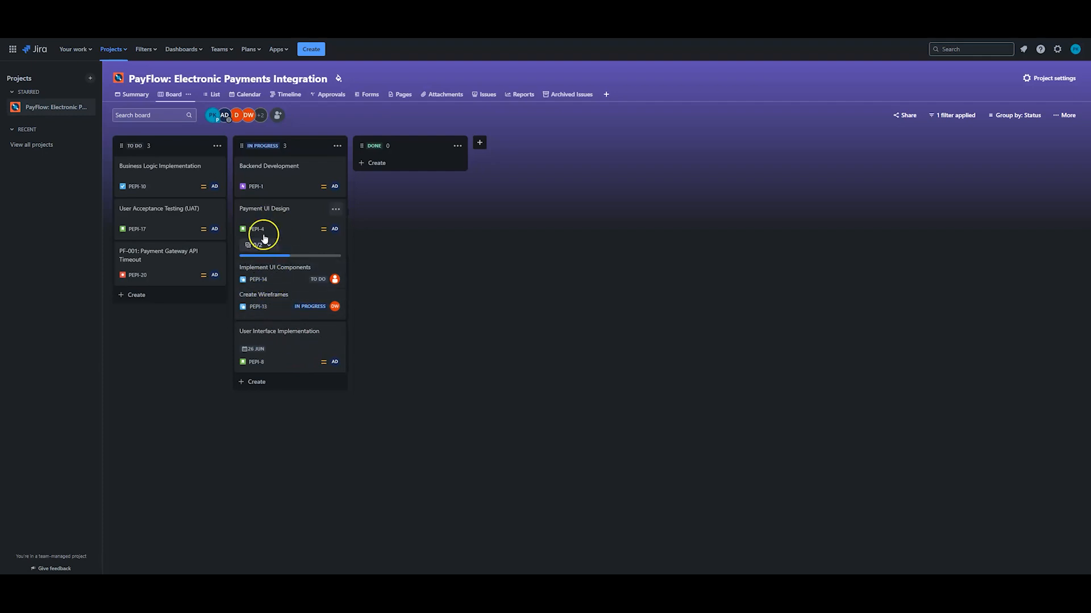
click(267, 211)
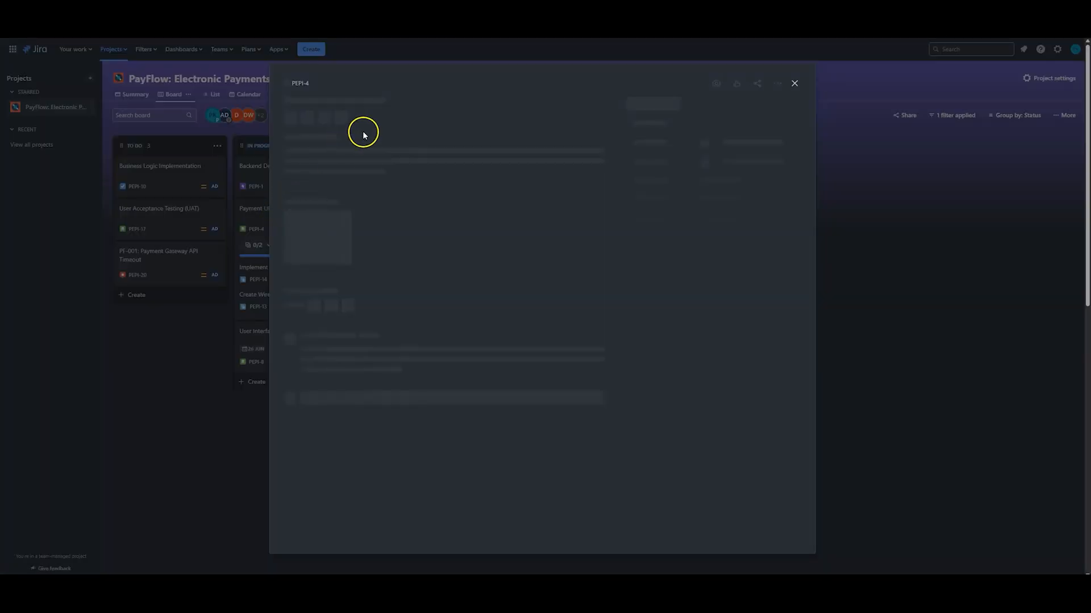
Create a child sub-task named 'Sample task' under Payment UI Design
click(351, 129)
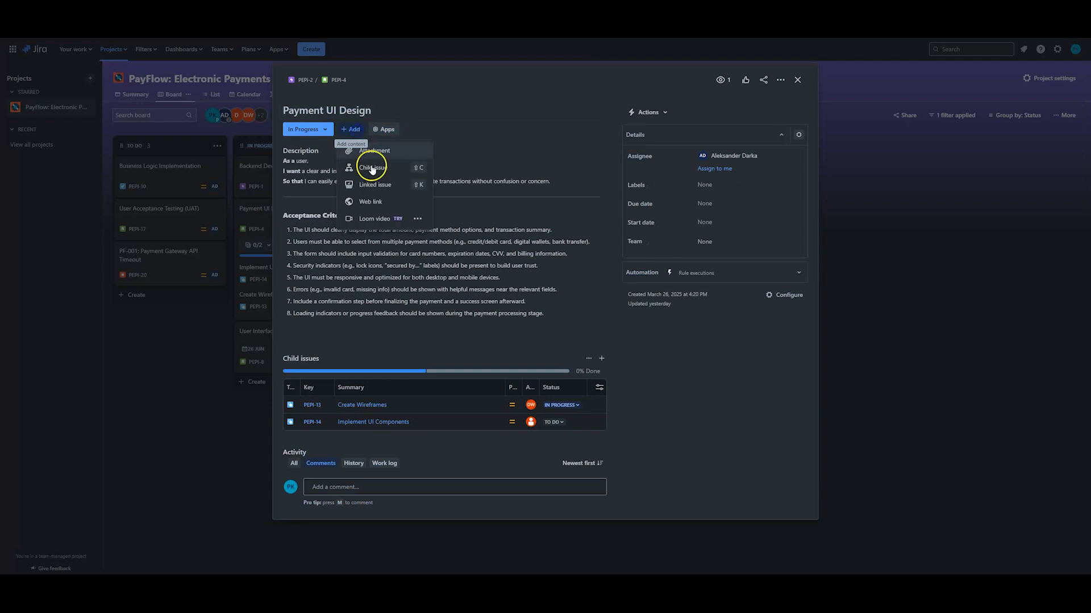
click(376, 169)
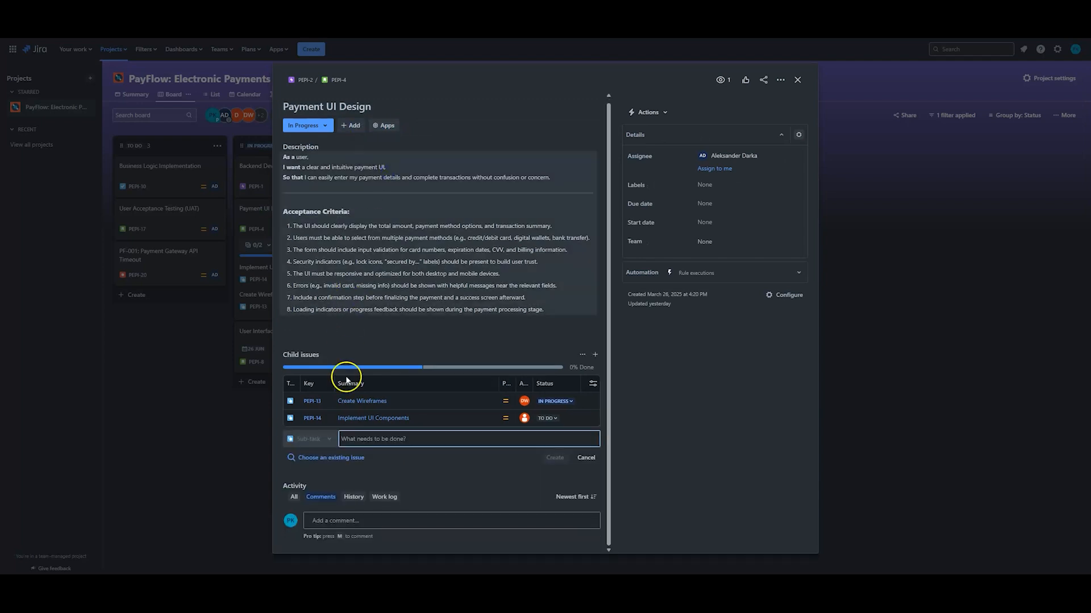
text(S)
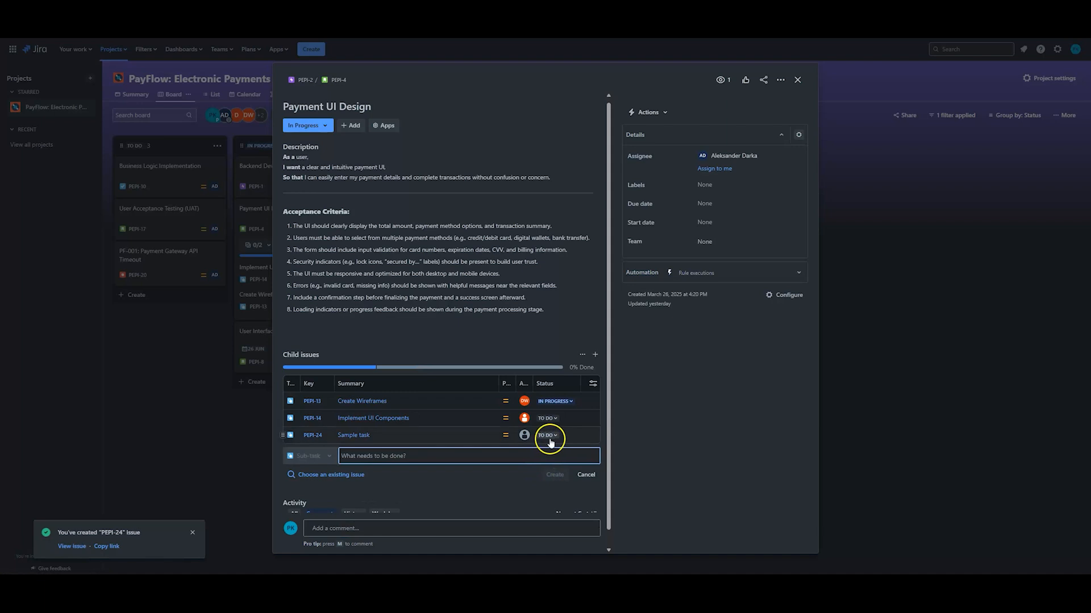
Assign the new Sample task sub-task to a team member and close the issue
click(523, 435)
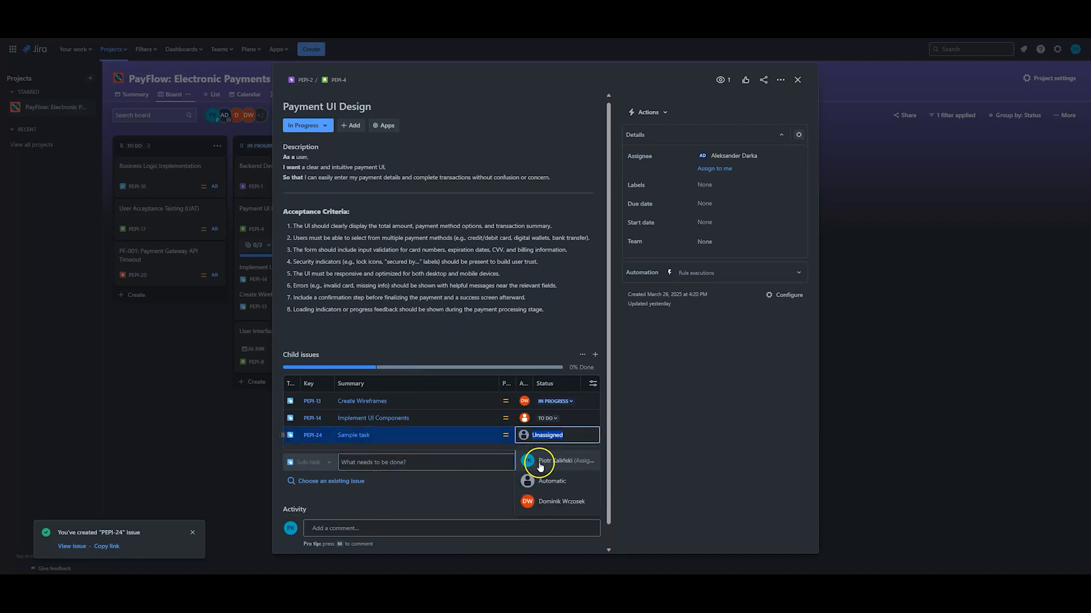
click(551, 501)
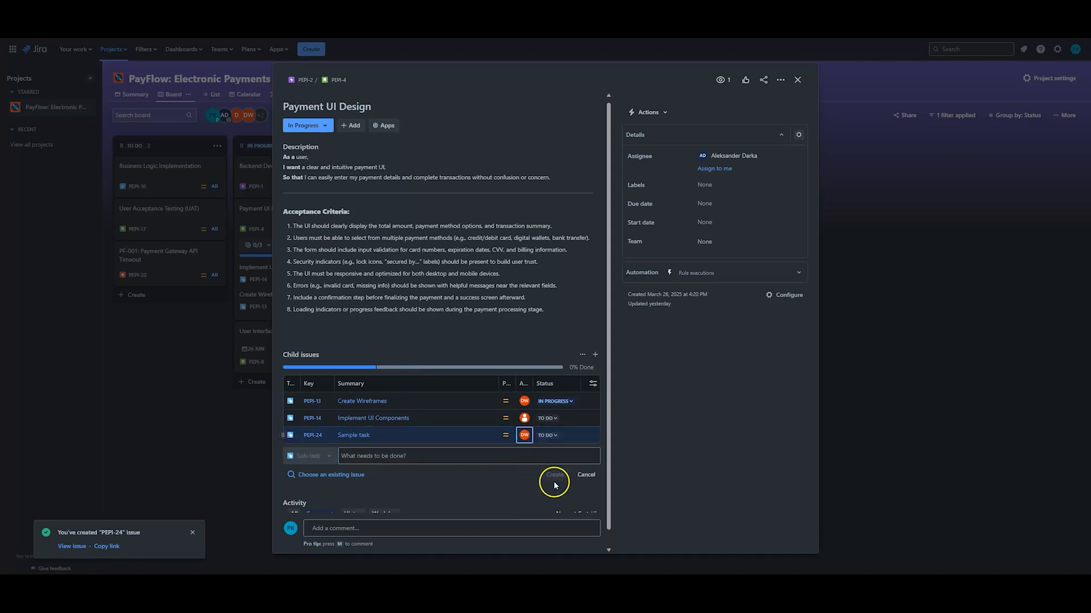
click(216, 446)
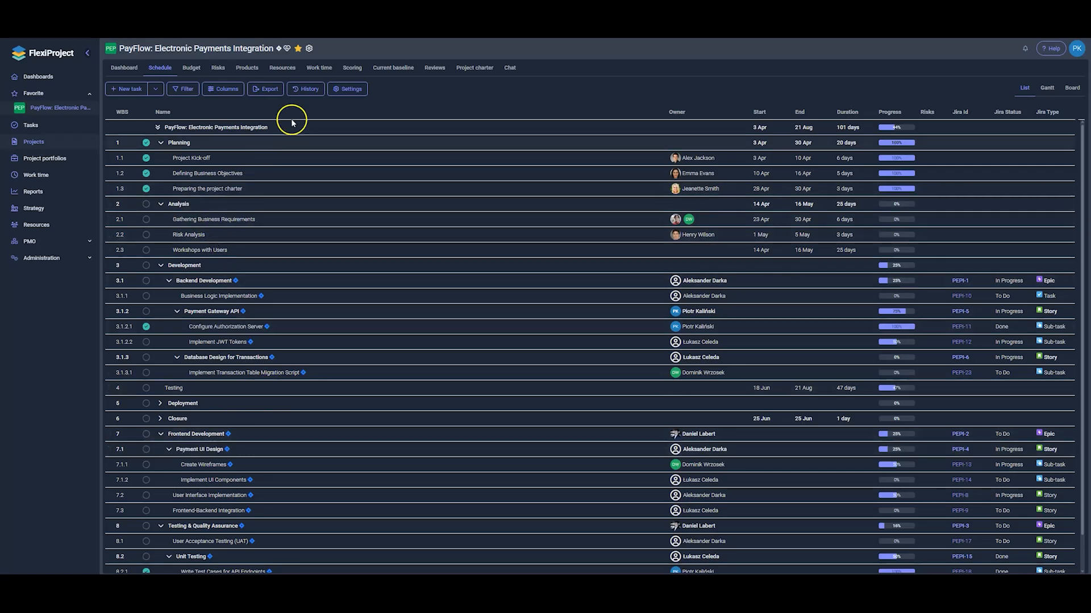
Re-save the Jira import and scroll to Sample task (PEPI-24) under Payment UI Design
click(351, 91)
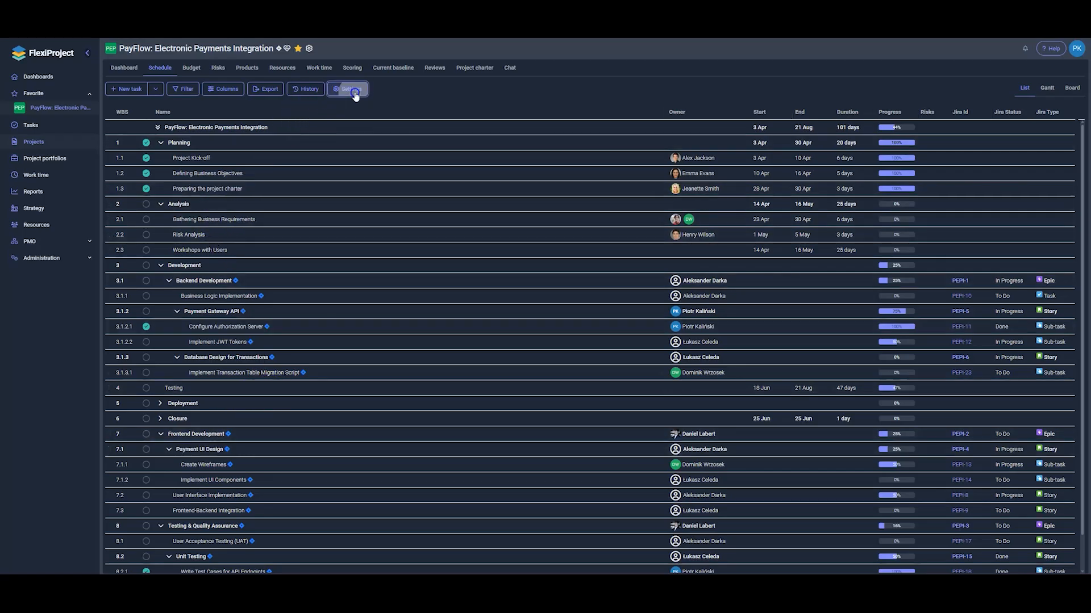
click(364, 140)
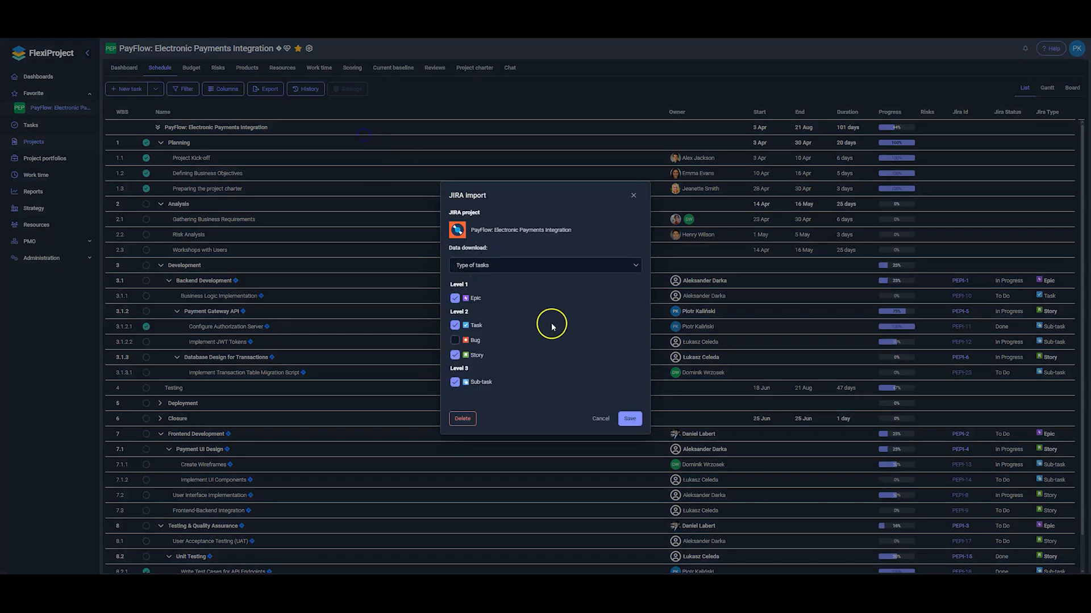
click(630, 420)
scroll(195, 443, down, 1)
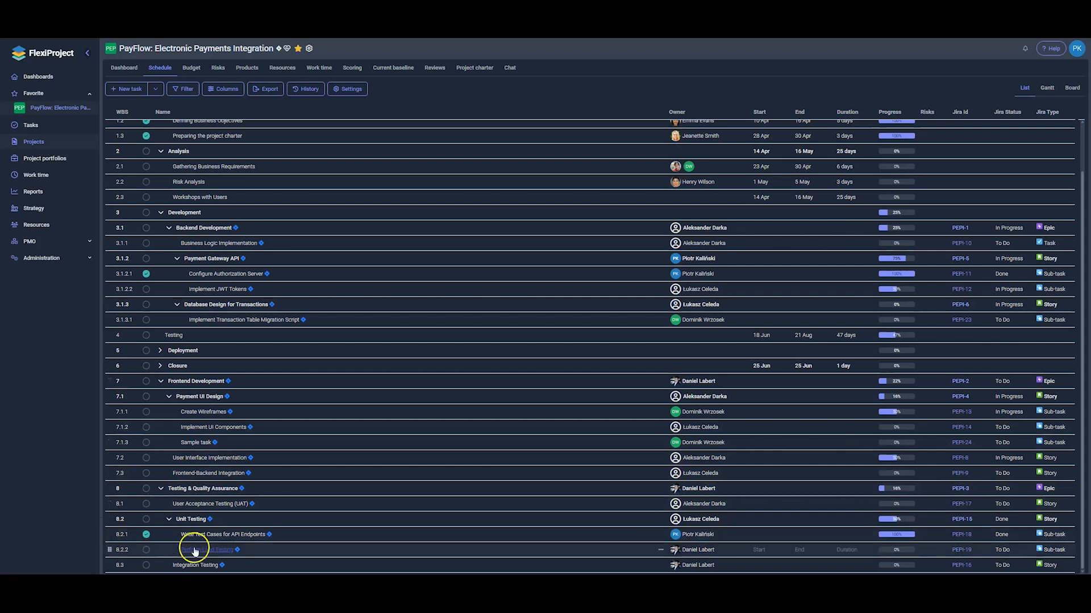